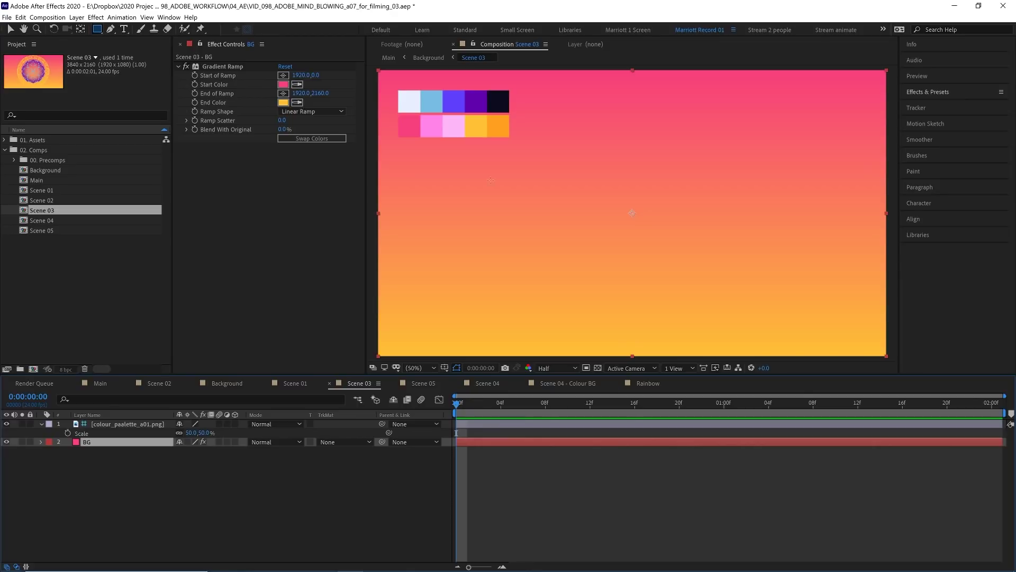
# Step: Inspect the colour palette and BG gradient layers, revealing the Gradient Ramp points
pyautogui.click(133, 426)
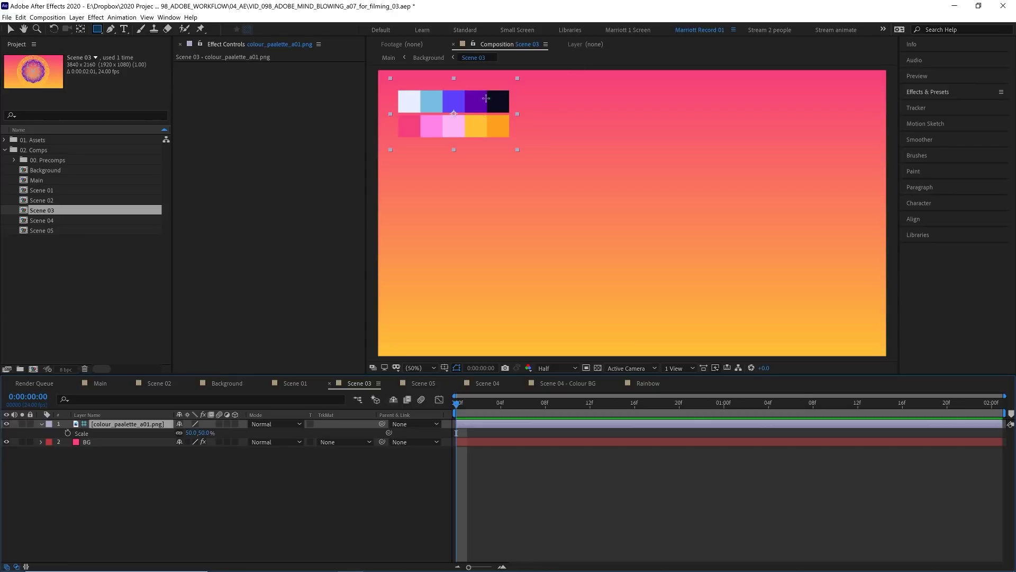
pyautogui.click(95, 443)
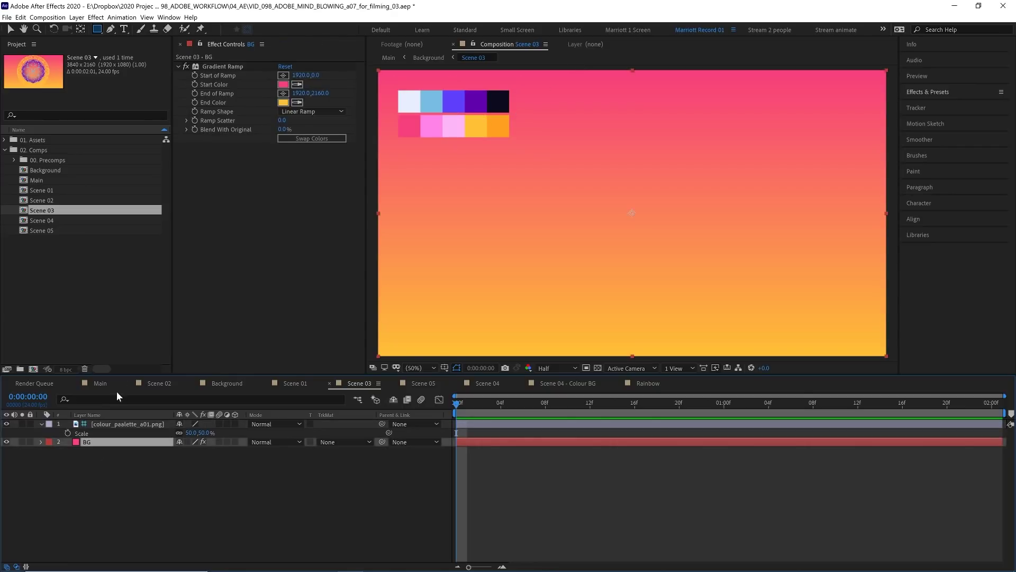
pyautogui.click(224, 66)
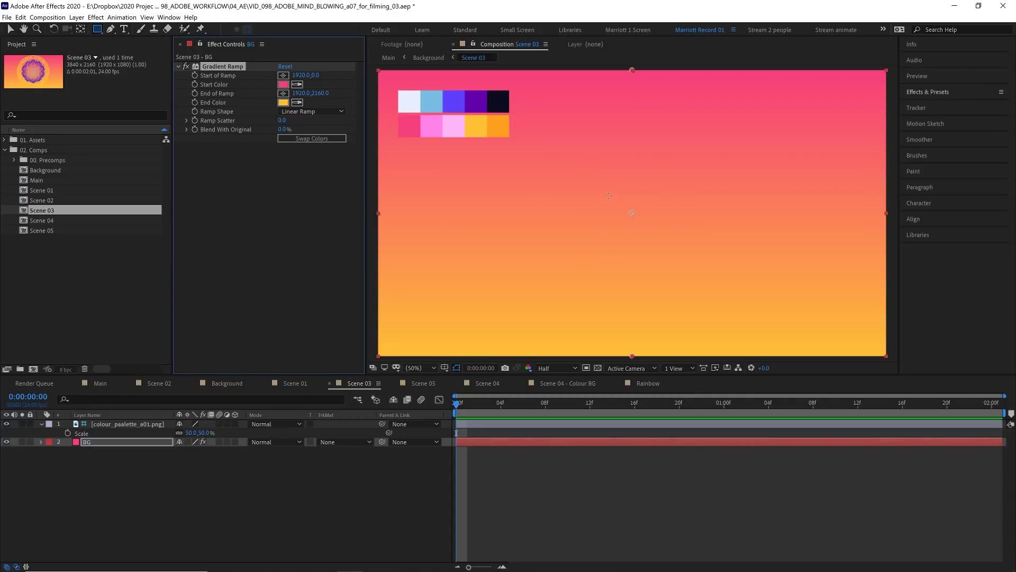
pyautogui.click(532, 455)
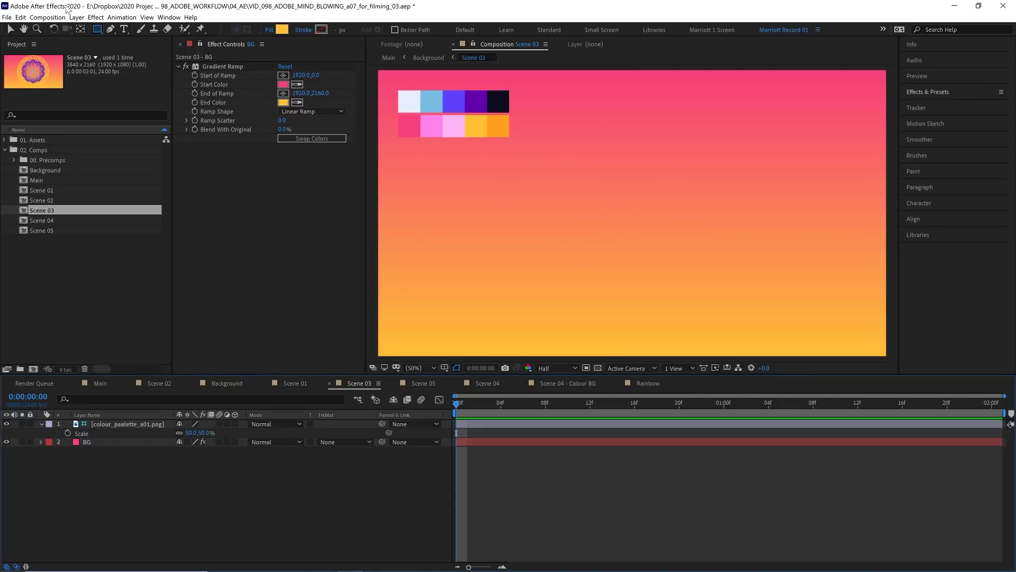
# Step: Choose the Ellipse tool and sample the light-blue palette swatch as its stroke colour
pyautogui.click(105, 33)
pyautogui.click(132, 53)
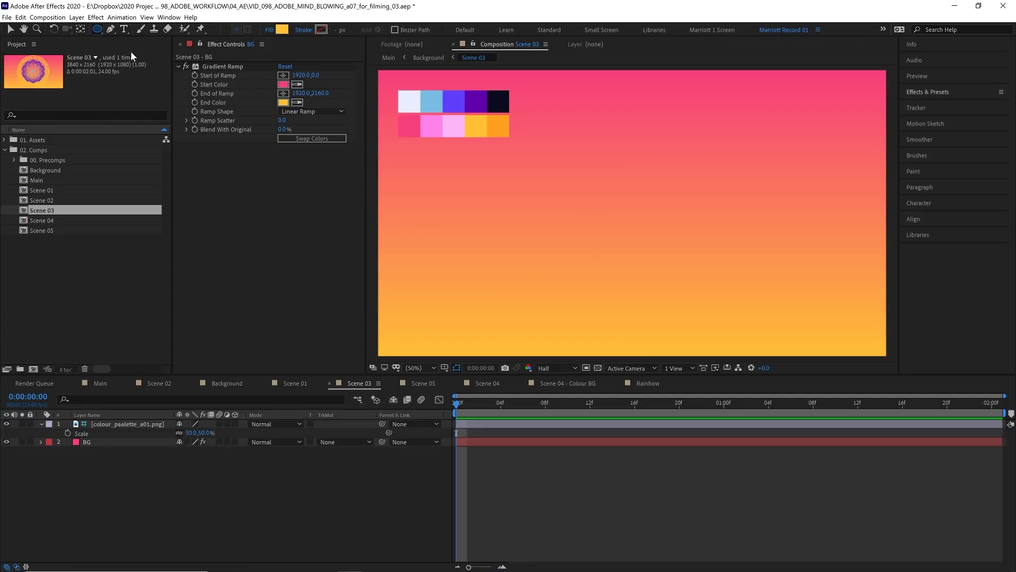
pyautogui.click(321, 30)
pyautogui.click(451, 281)
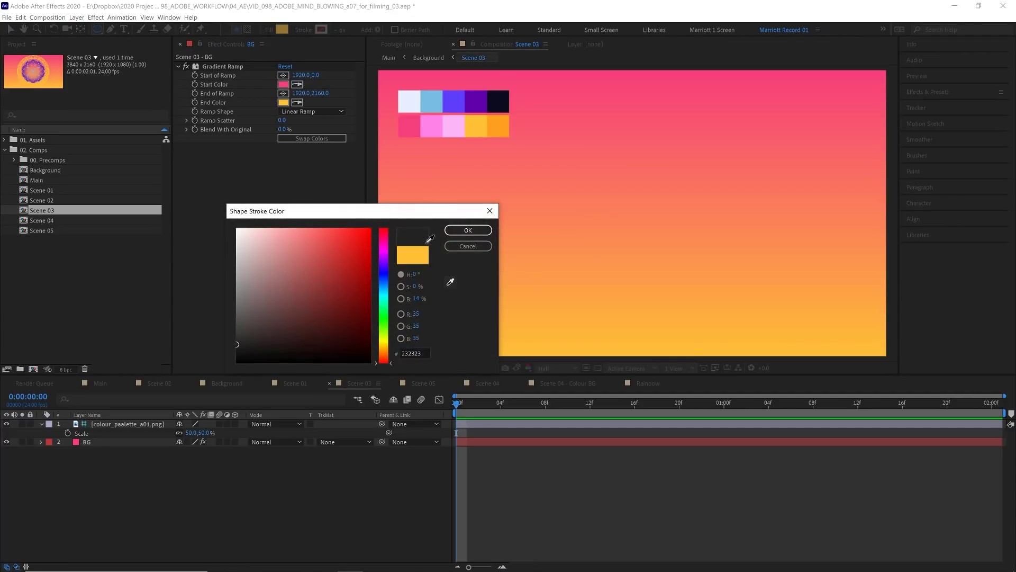
pyautogui.click(433, 92)
pyautogui.click(468, 229)
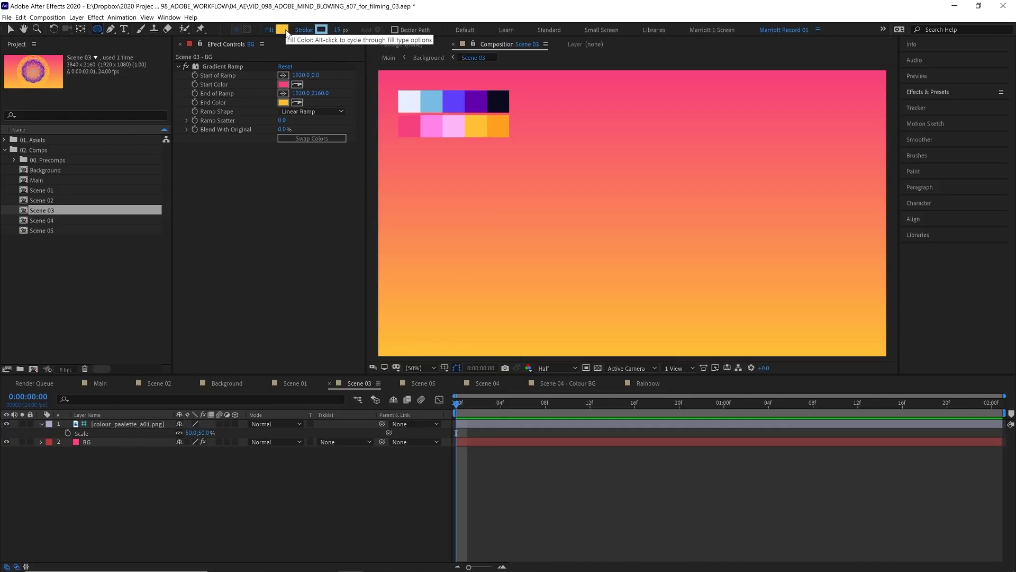
# Step: Set the shape stroke width to 15 px and the fill to None
pyautogui.hotkey('alt', 'BackSpace')
pyautogui.keyDown('alt'); pyautogui.click(282, 30); pyautogui.keyUp('alt')
pyautogui.keyDown('alt'); pyautogui.click(282, 30); pyautogui.keyUp('alt')
pyautogui.keyDown('alt'); pyautogui.click(283, 30); pyautogui.keyUp('alt')
pyautogui.keyDown('alt'); pyautogui.click(282, 30); pyautogui.keyUp('alt')
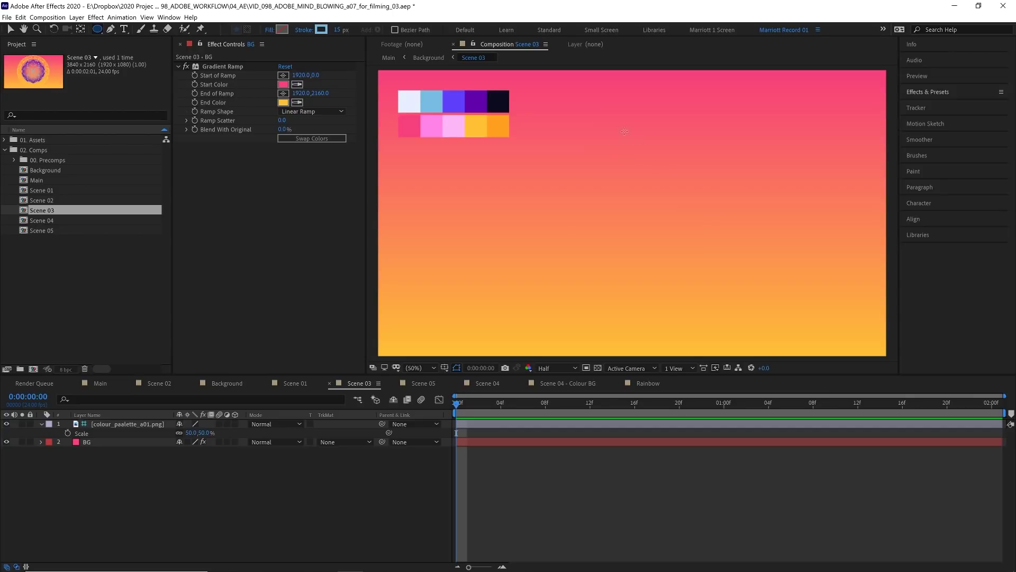
# Step: Draw a light-blue outlined circle near the top centre and turn on Title/Action Safe guides
pyautogui.moveTo(577, 105); pyautogui.dragTo(686, 168)
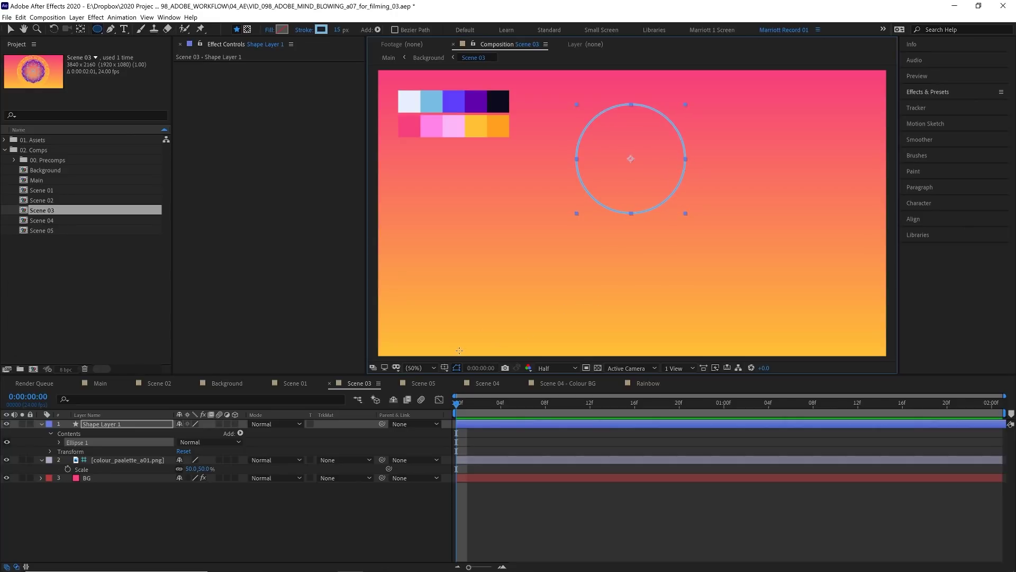
pyautogui.click(445, 367)
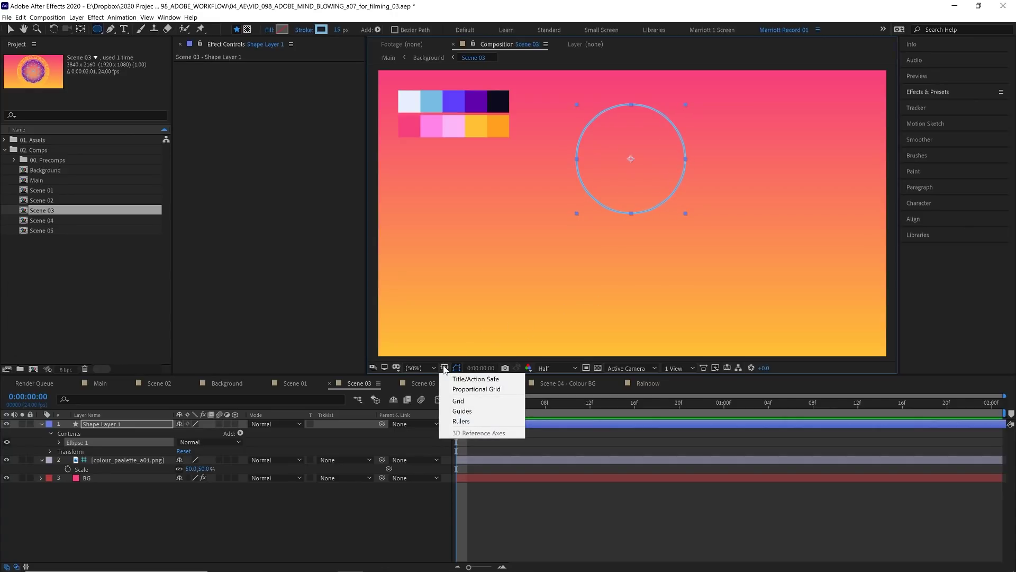
pyautogui.click(476, 379)
# Step: Zoom the viewer to 200% and nudge the circle slightly to the right
pyautogui.press('.')
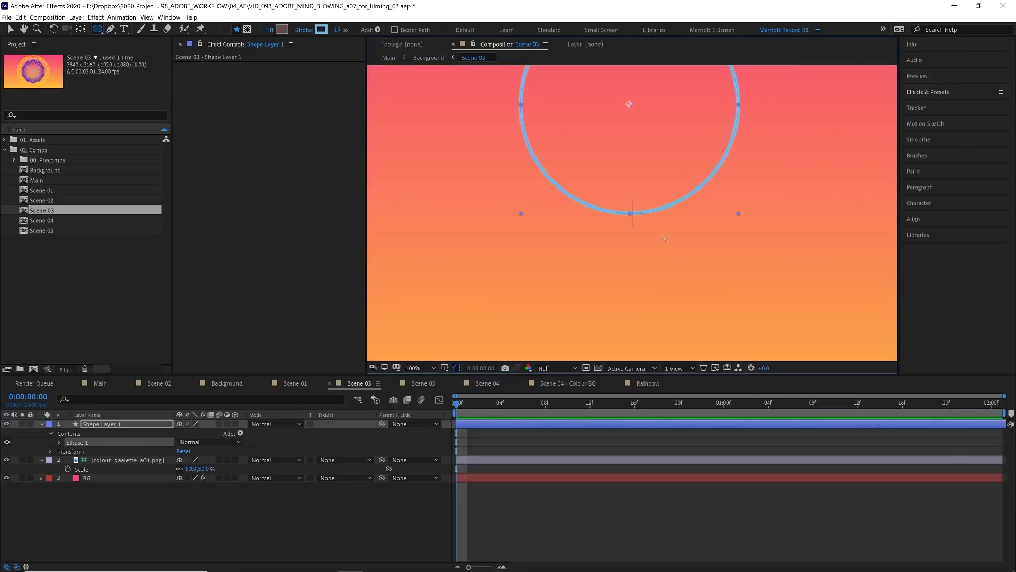
pyautogui.press('space')
pyautogui.moveTo(663, 201); pyautogui.dragTo(598, 240)
pyautogui.press('.')
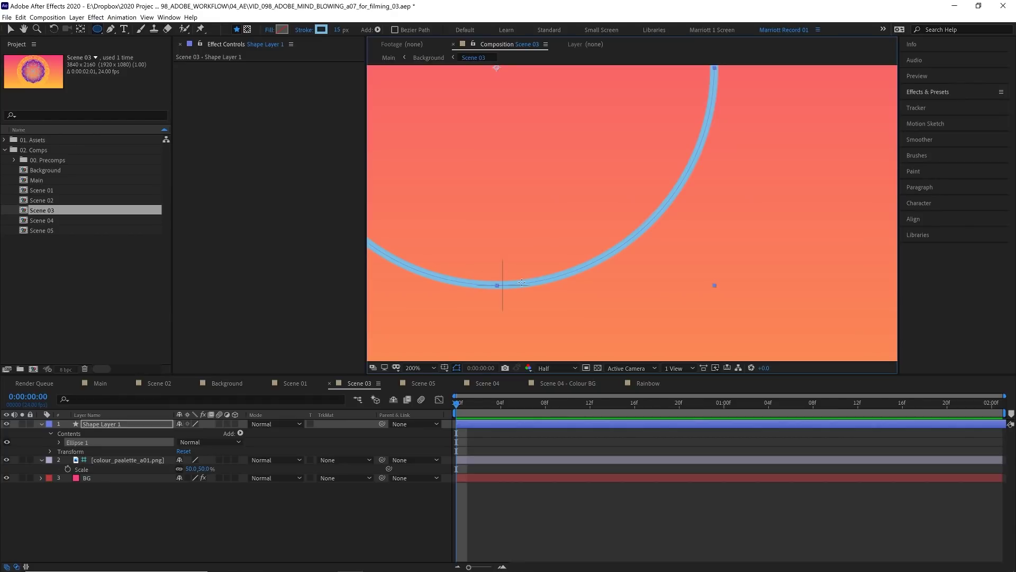
pyautogui.press('Right')
pyautogui.hotkey('shift', 'Right')
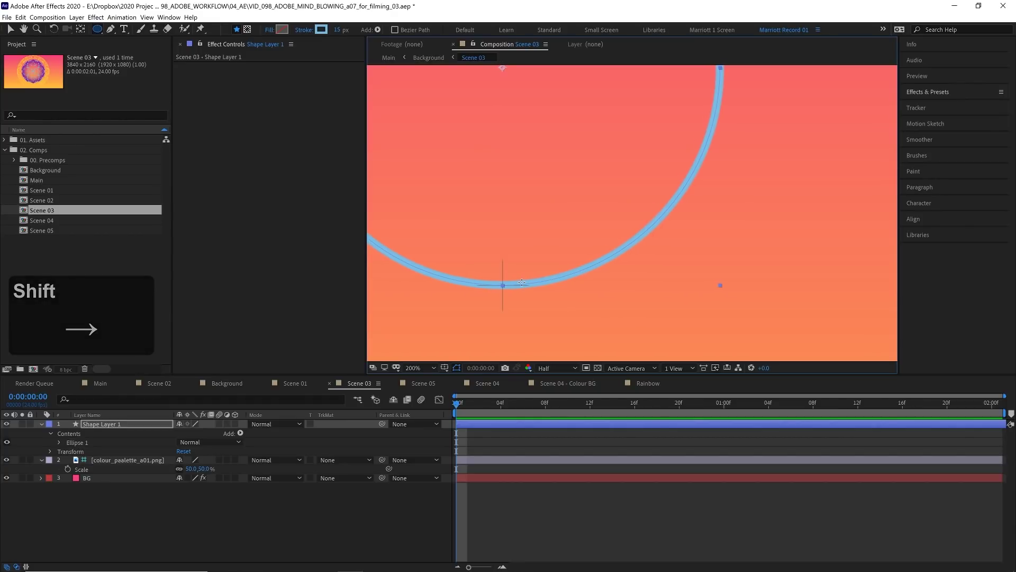
pyautogui.scroll(-3, 588, 200)
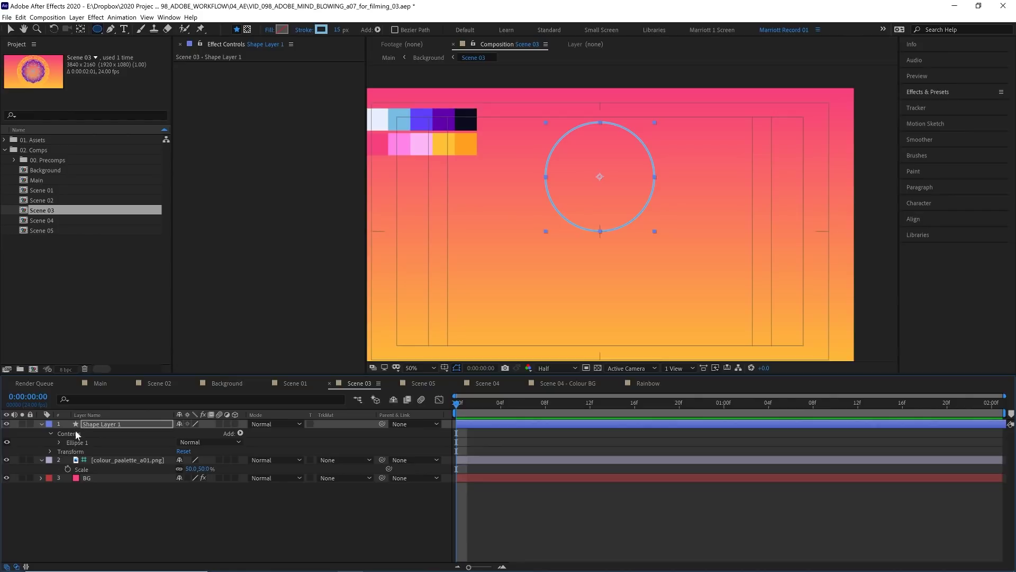
# Step: Set Ellipse Path 1's size to 750 × 750 and nudge the circle back into place
pyautogui.click(59, 442)
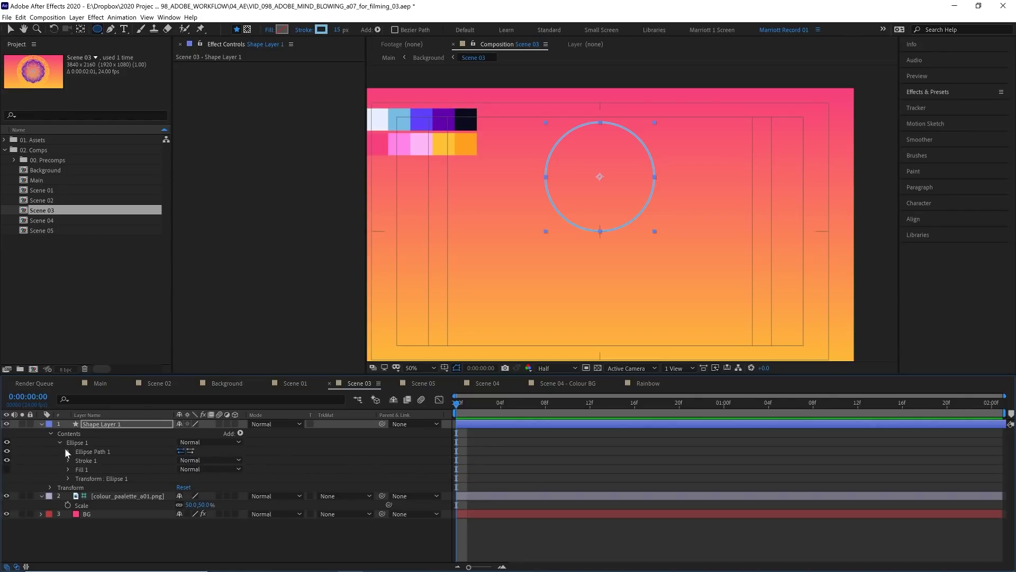
pyautogui.click(68, 451)
pyautogui.click(209, 460)
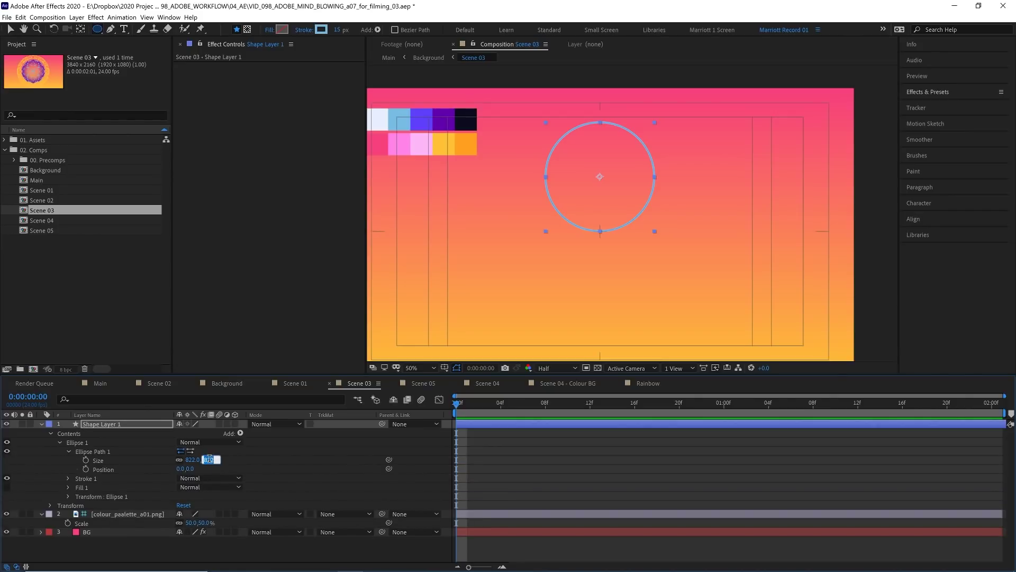
pyautogui.write('750')
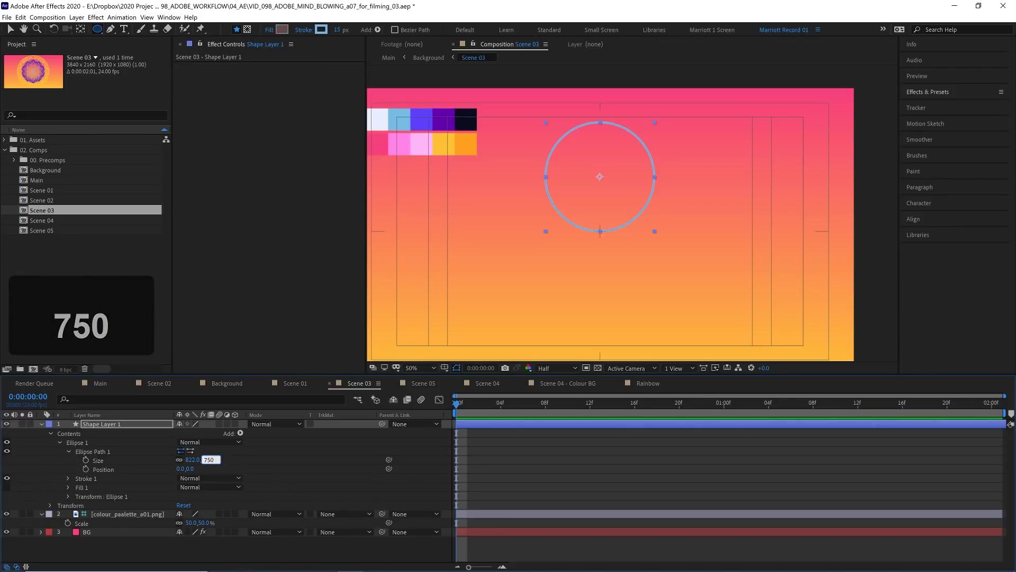
pyautogui.press('Return')
pyautogui.hotkey('shift', 'Down')
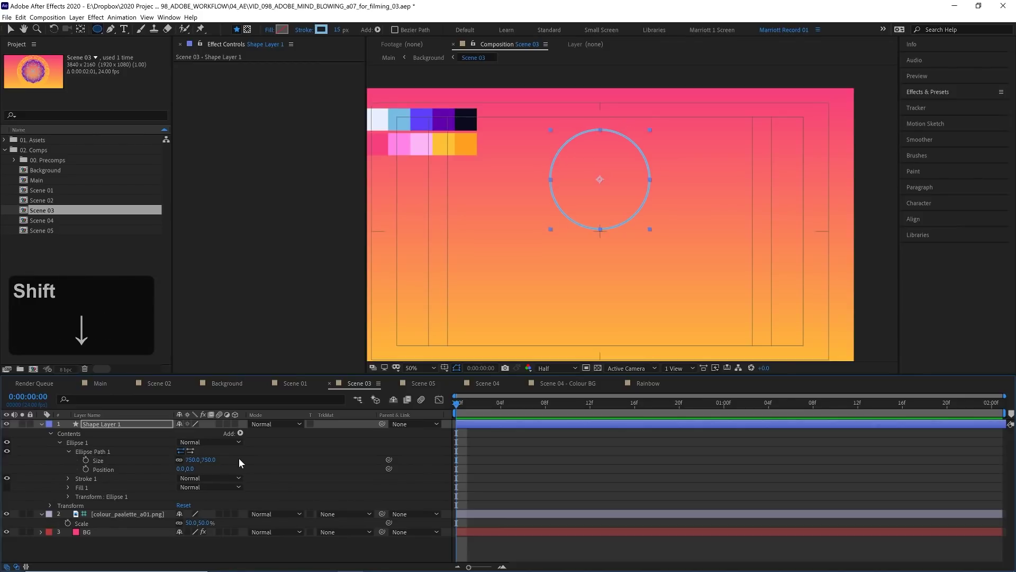
pyautogui.press('Up')
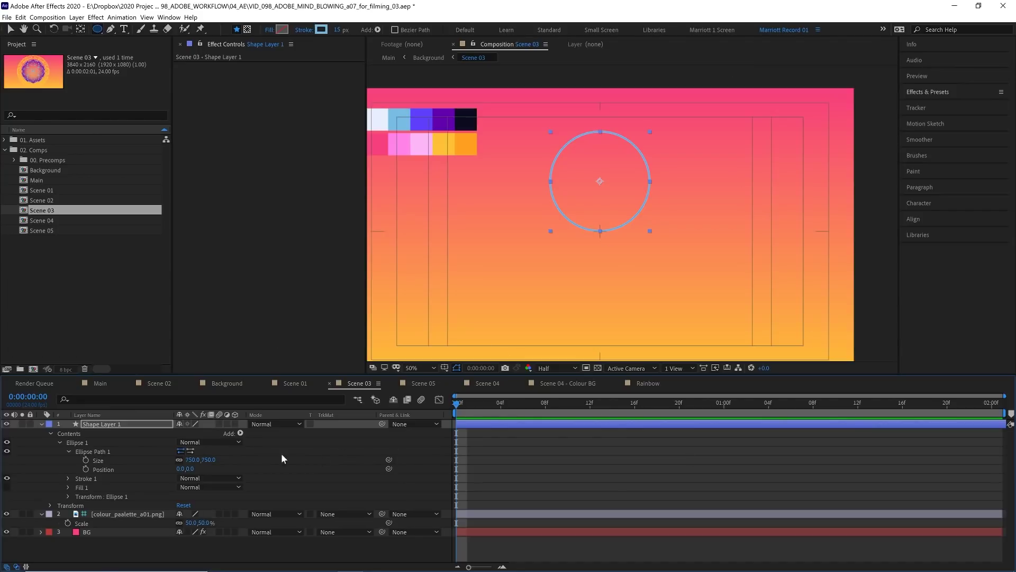
# Step: Add Repeater 1 to the shape layer and set its Copies to 10
pyautogui.click(240, 433)
pyautogui.click(160, 346)
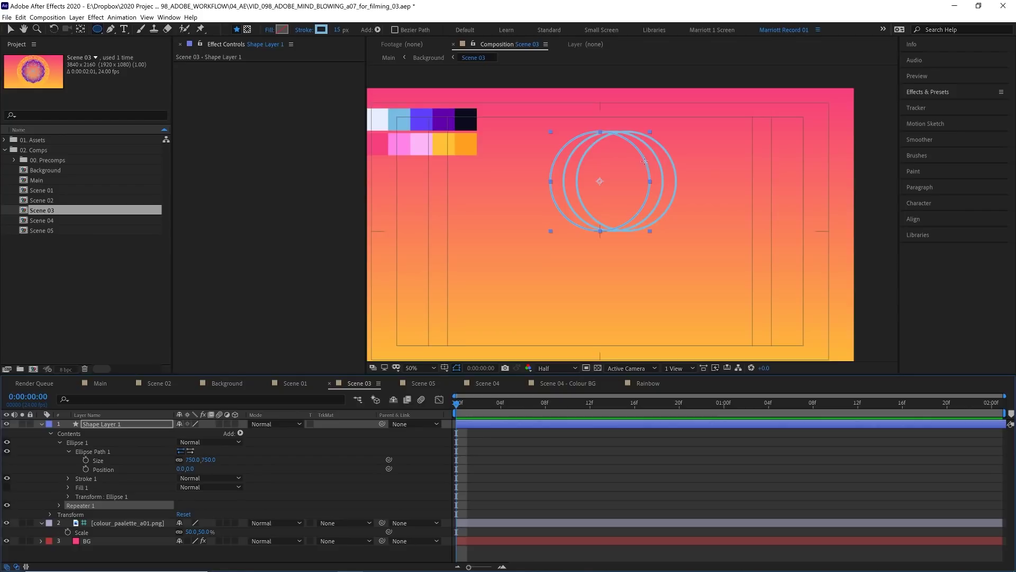
pyautogui.click(60, 505)
pyautogui.scroll(-1, 126, 481)
pyautogui.click(182, 494)
pyautogui.press('Return')
pyautogui.click(186, 494)
pyautogui.press('Up')
pyautogui.press('Up')
pyautogui.press('Up')
pyautogui.press('Up')
pyautogui.press('Up')
pyautogui.press('Up')
pyautogui.press('Up')
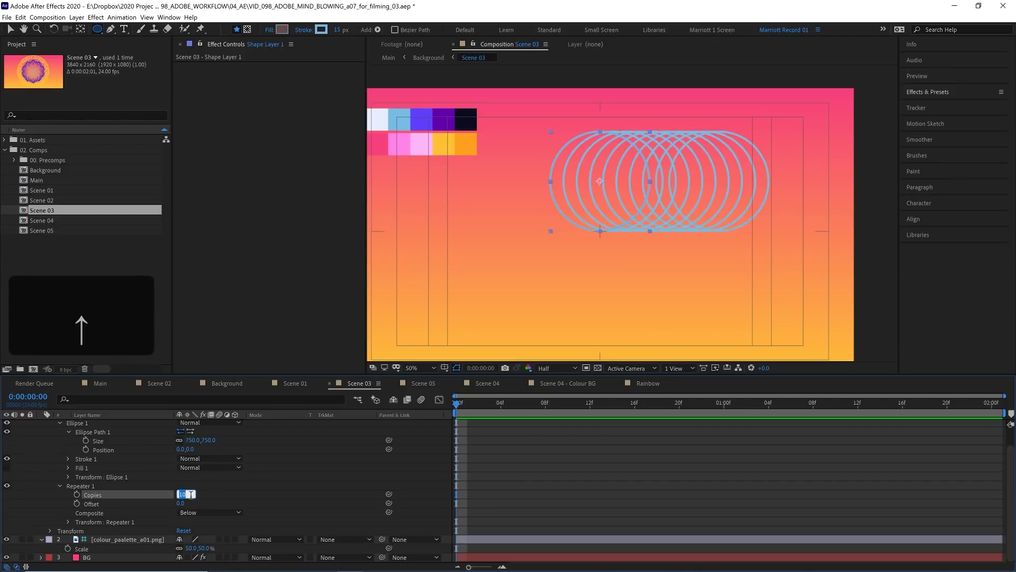
pyautogui.click(92, 522)
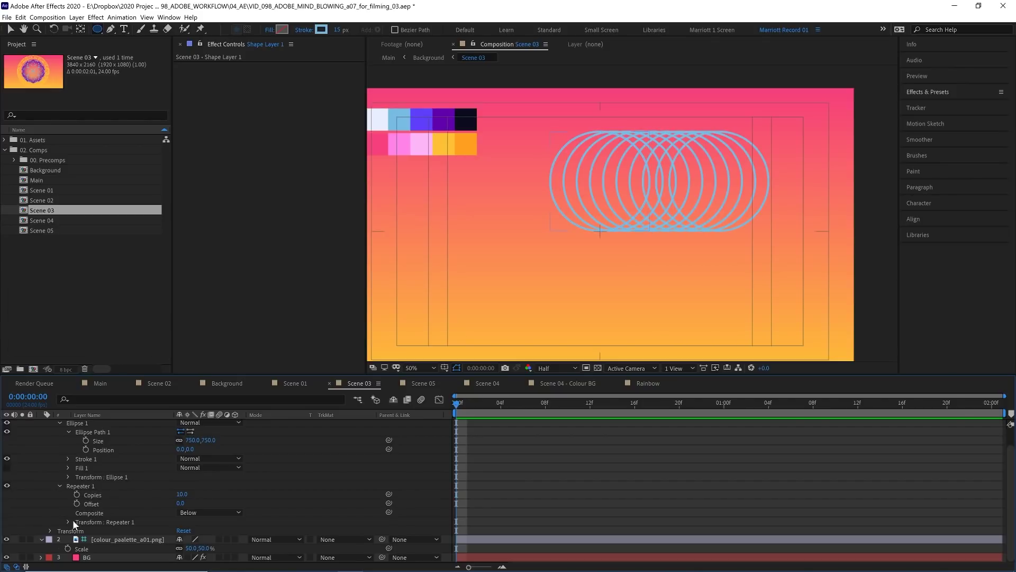
pyautogui.click(68, 521)
# Step: Set the Repeater 1 transform position to 0,0 so the copies stack
pyautogui.click(183, 522)
pyautogui.click(190, 513)
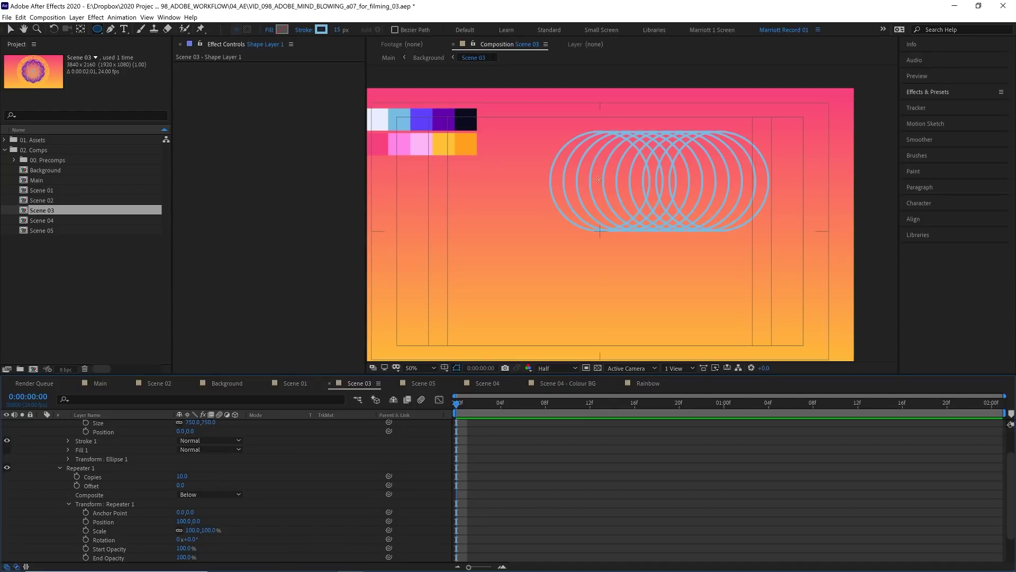
pyautogui.click(182, 522)
pyautogui.write('0')
pyautogui.press('Return')
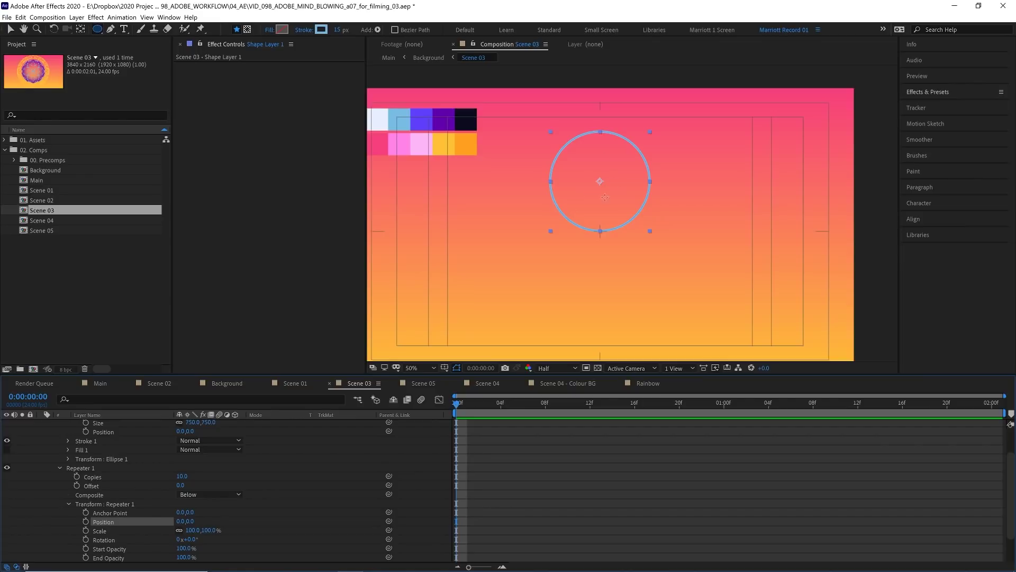
# Step: Rotate each repeated copy by 19° and view the result at 100%
pyautogui.scroll(-1, 240, 466)
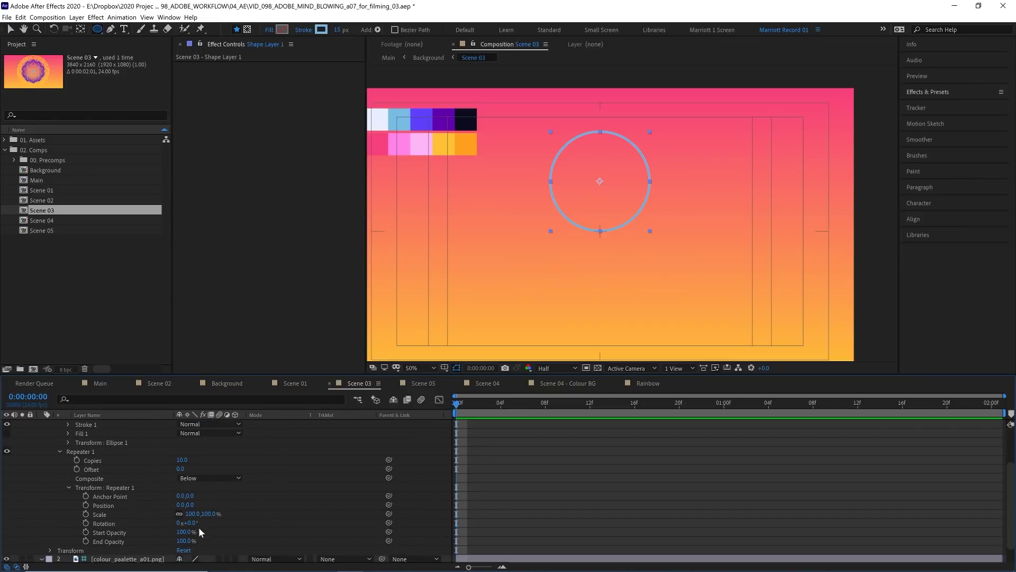
pyautogui.moveTo(191, 523)
pyautogui.mouseDown()
pyautogui.moveTo(211, 523)
pyautogui.moveTo(178, 523)
pyautogui.moveTo(205, 527)
pyautogui.mouseUp()
pyautogui.press('Return')
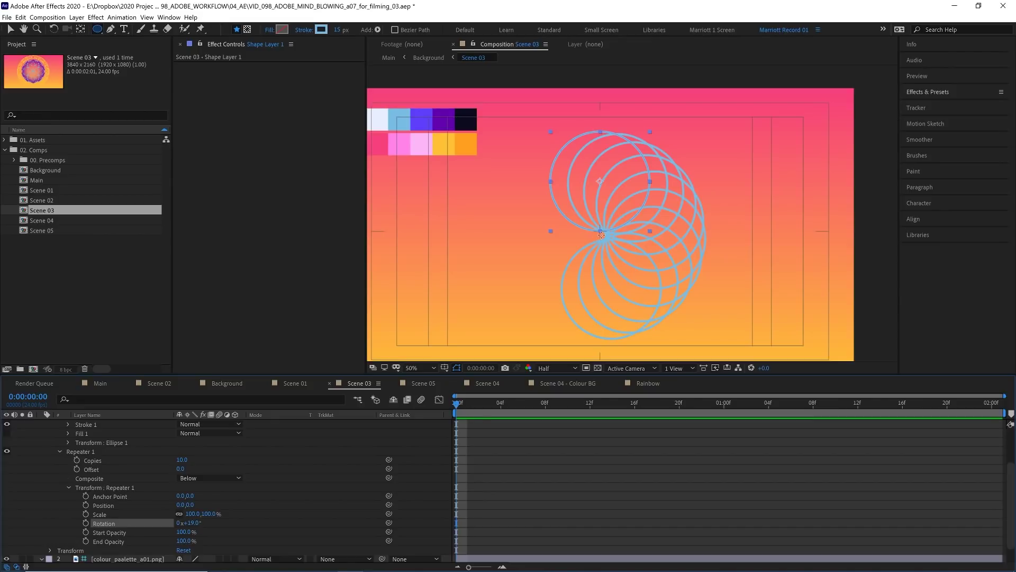
pyautogui.press('.')
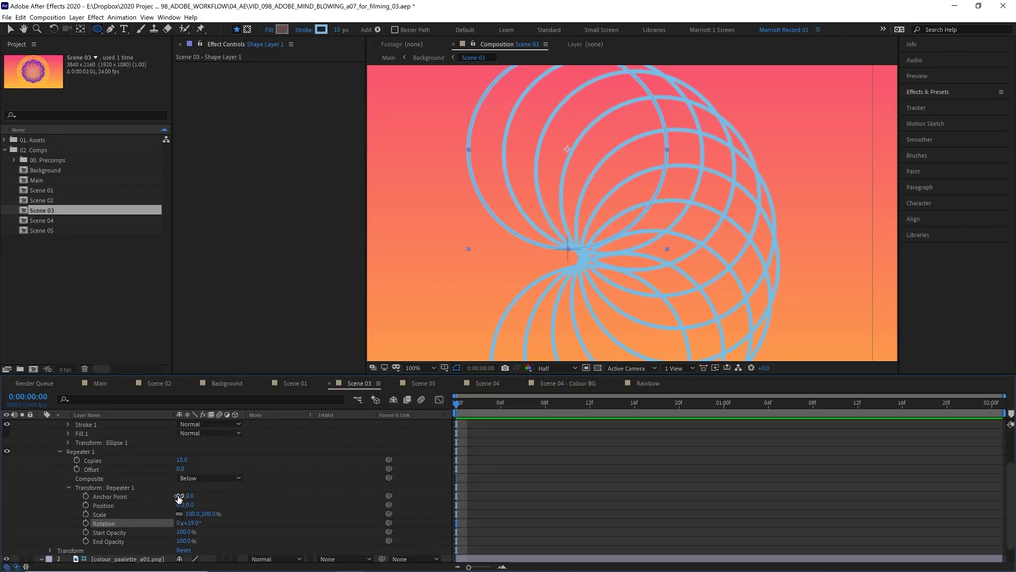
# Step: Shift the Repeater anchor point vertically and widen the copy rotation to 20°
pyautogui.moveTo(193, 497); pyautogui.dragTo(176, 495)
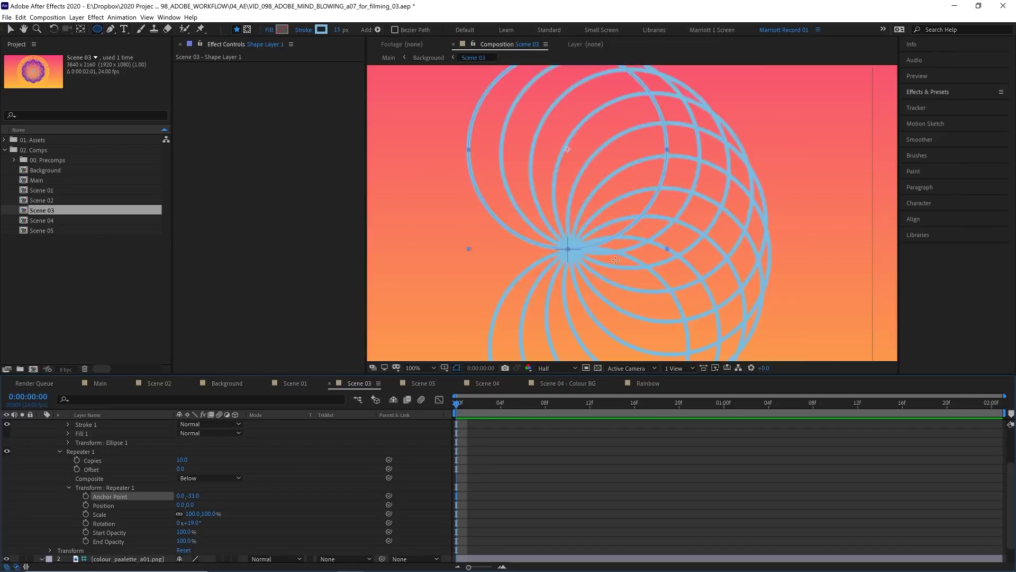
pyautogui.scroll(-2, 616, 260)
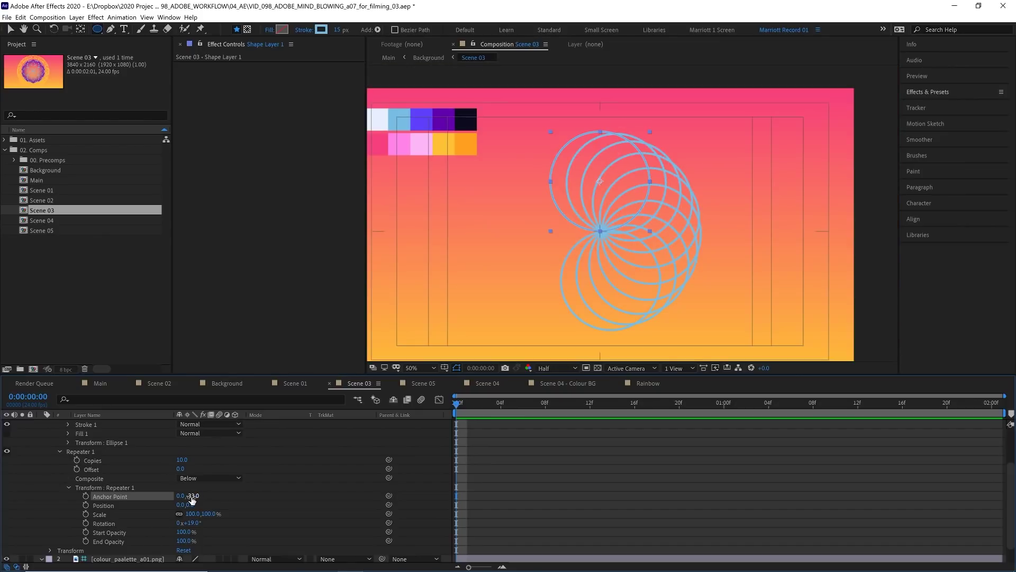
pyautogui.moveTo(192, 523)
pyautogui.mouseDown()
pyautogui.moveTo(201, 523)
pyautogui.moveTo(183, 523)
pyautogui.moveTo(194, 524)
pyautogui.mouseUp()
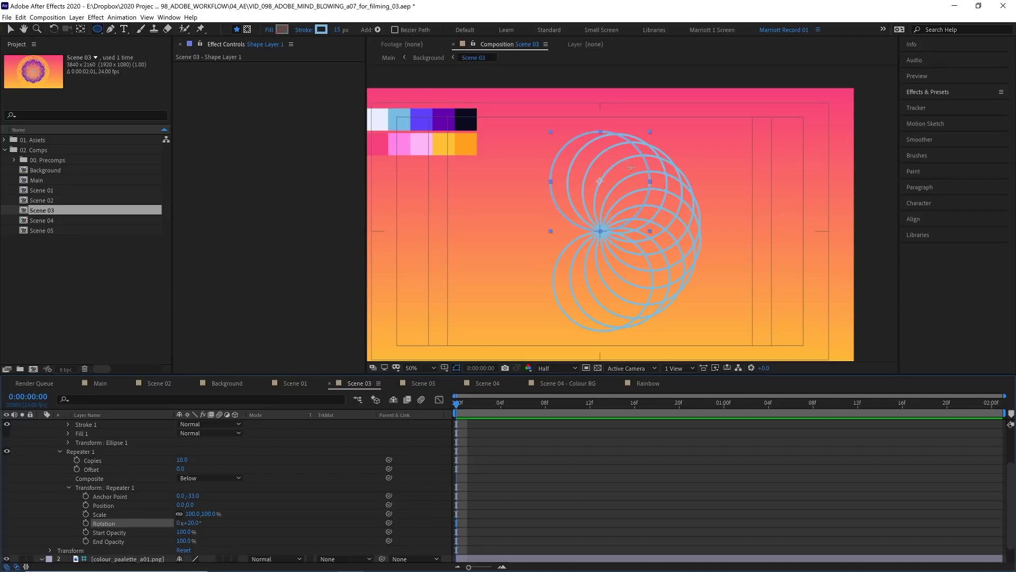
pyautogui.moveTo(191, 523); pyautogui.dragTo(195, 523)
# Step: Enter 360/10 as the Repeater rotation so copies sit 36° apart
pyautogui.click(190, 523)
pyautogui.write('360')
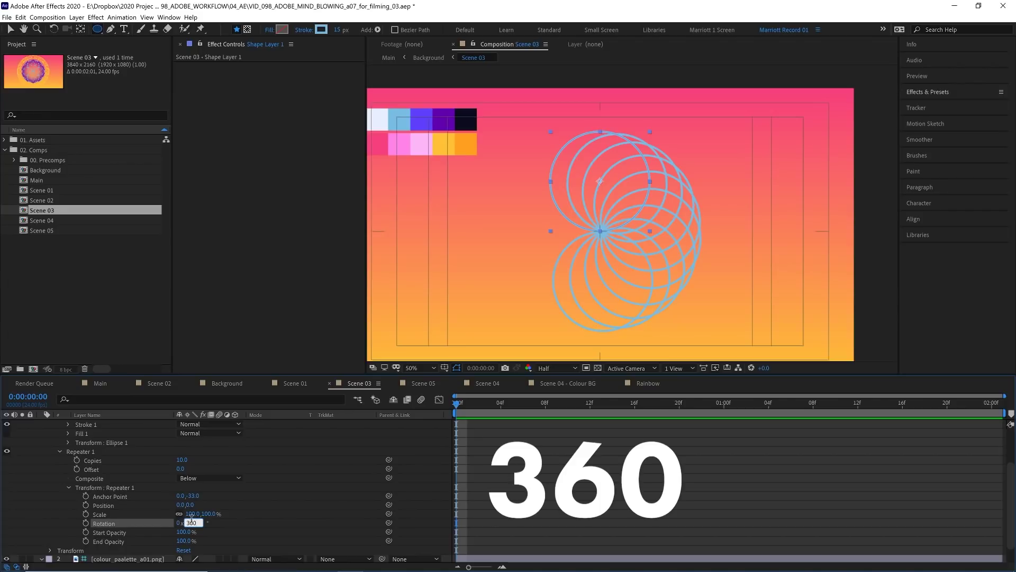
pyautogui.write('/')
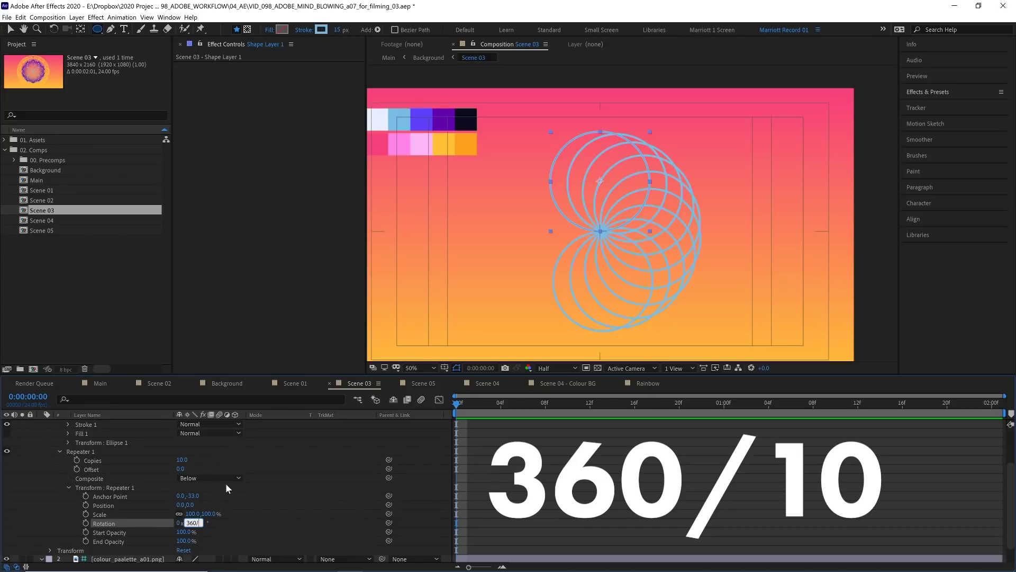
pyautogui.write('10')
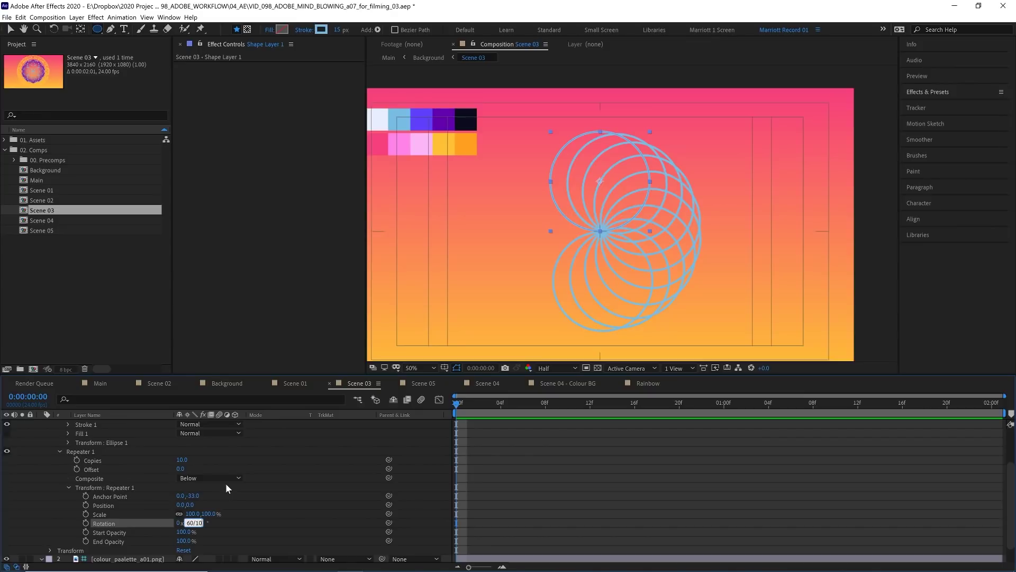
pyautogui.press('Return')
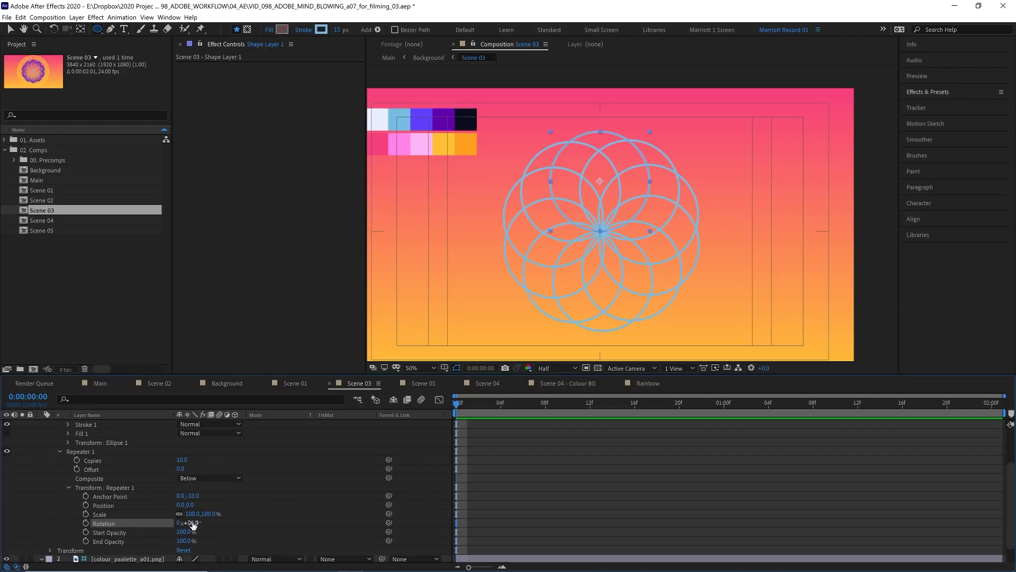
# Step: Keyframe the Repeater rotation from 36° at 0 s to 60° at 2 s, then preview
pyautogui.click(85, 523)
pyautogui.click(736, 405)
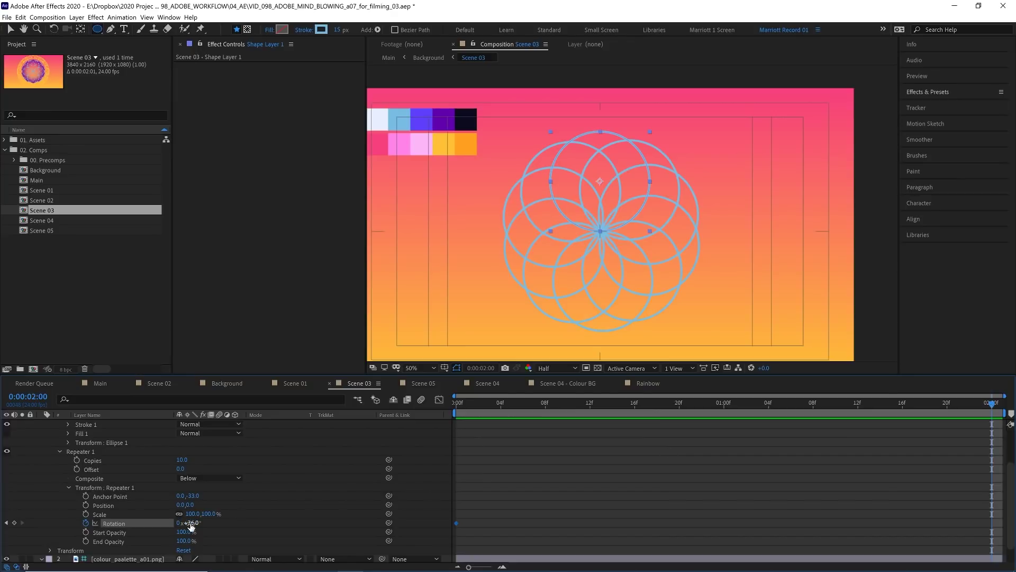
pyautogui.moveTo(192, 522); pyautogui.dragTo(205, 522)
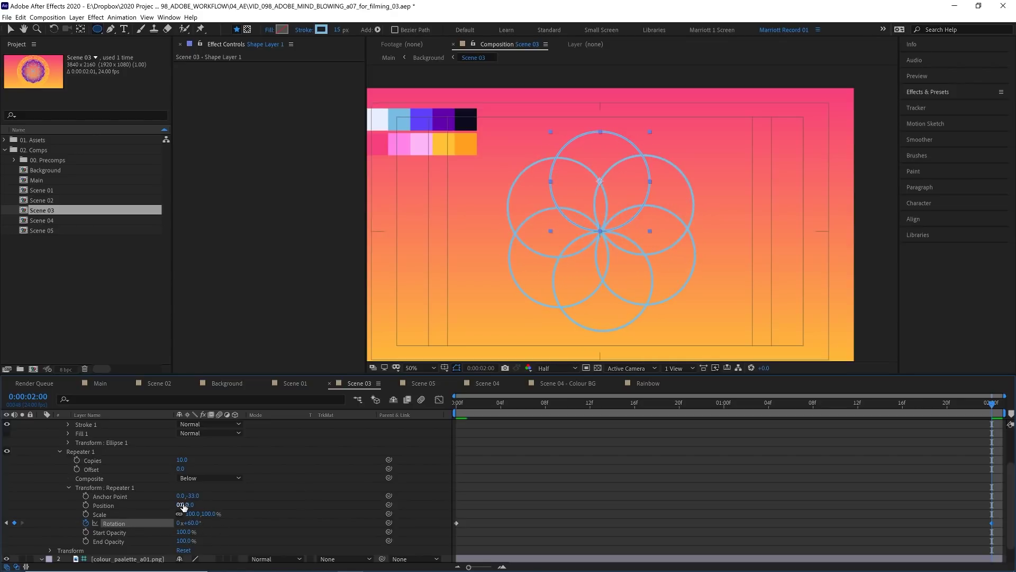
pyautogui.moveTo(479, 410); pyautogui.dragTo(383, 405)
pyautogui.press('space')
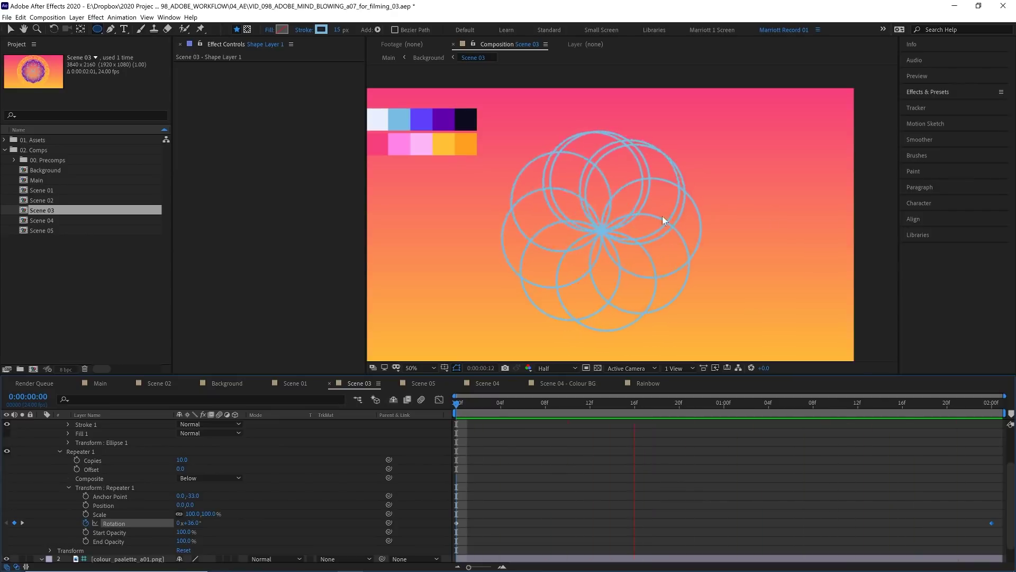
# Step: Rename the blue ring layer 'Rings - Small' and duplicate it
pyautogui.click(595, 217)
pyautogui.press('u')
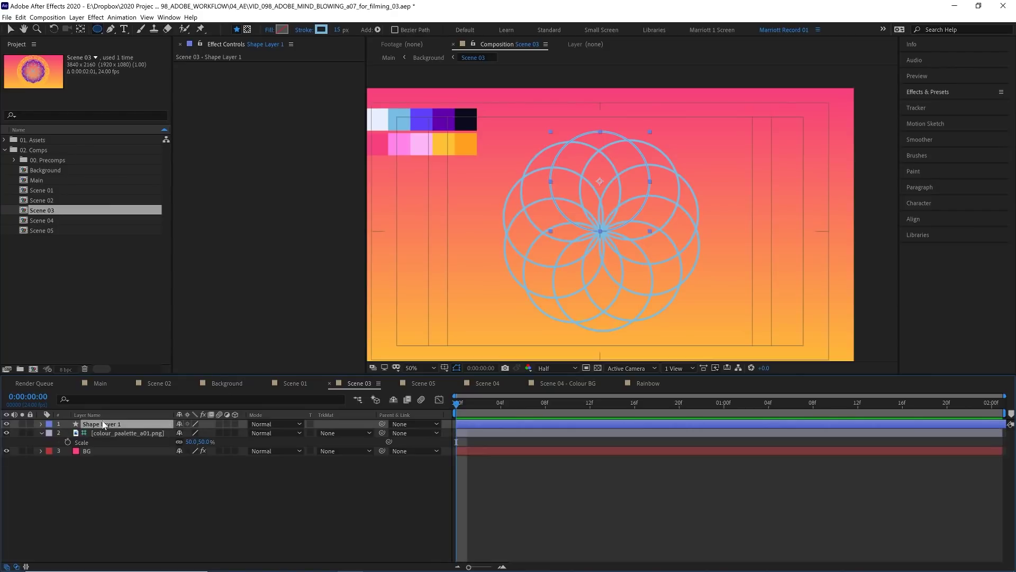
pyautogui.press('Return')
pyautogui.write('Rings - Small')
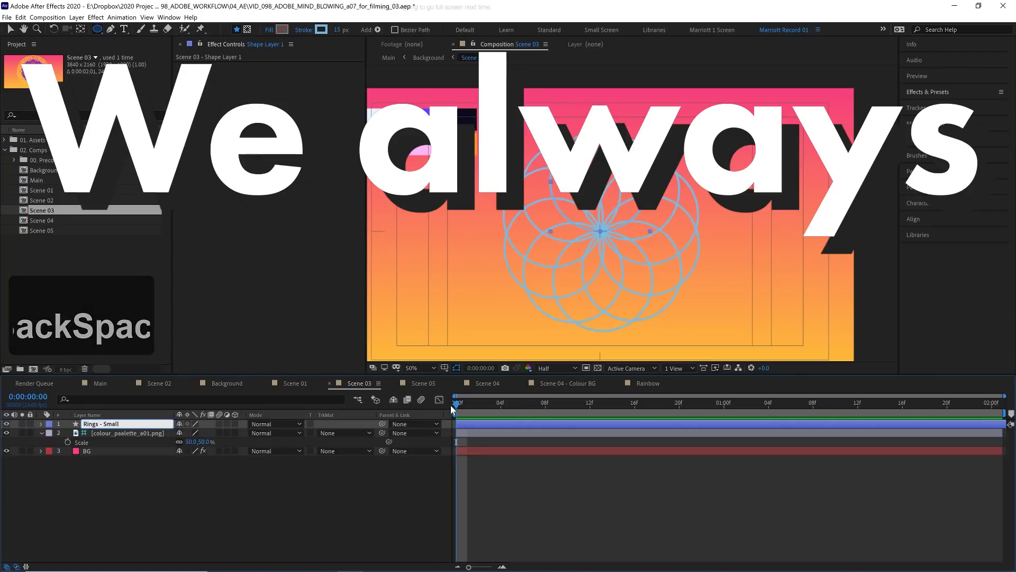
pyautogui.press('Return')
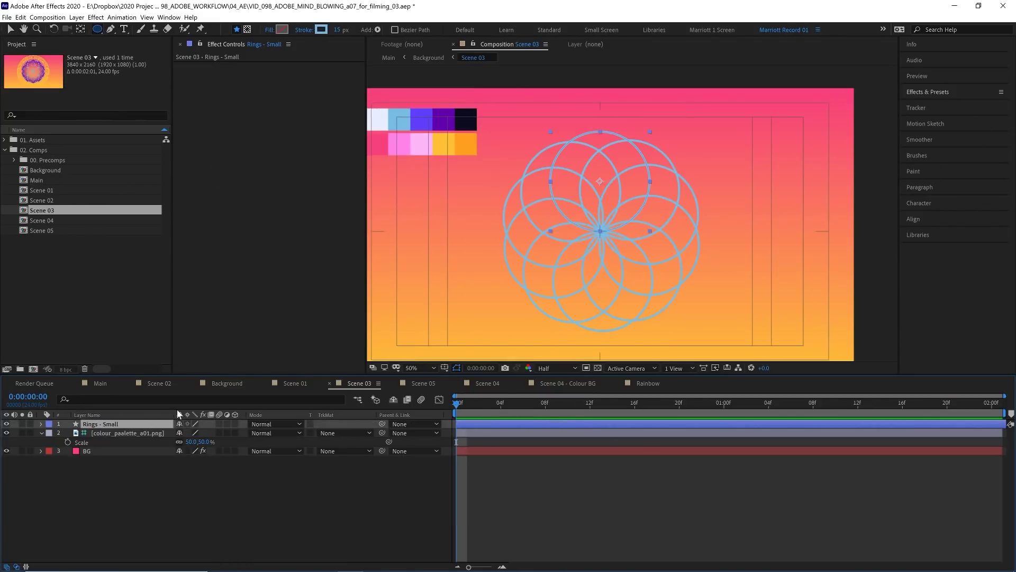
pyautogui.hotkey('ctrl', 'd')
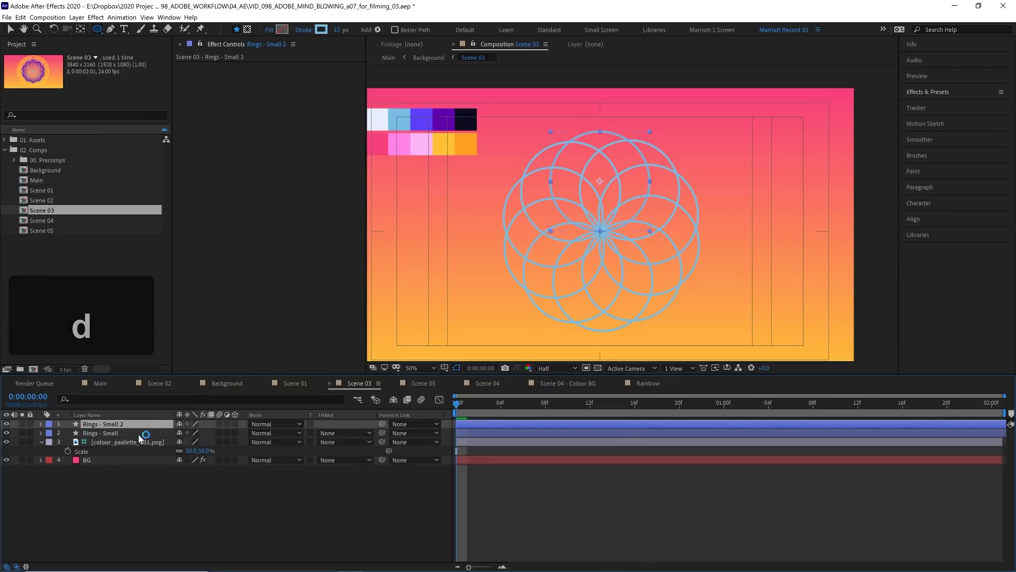
pyautogui.click(49, 424)
# Step: Label the copy yellow, rename it 'Rings - Large' and stroke its rings yellow FFC036
pyautogui.click(67, 282)
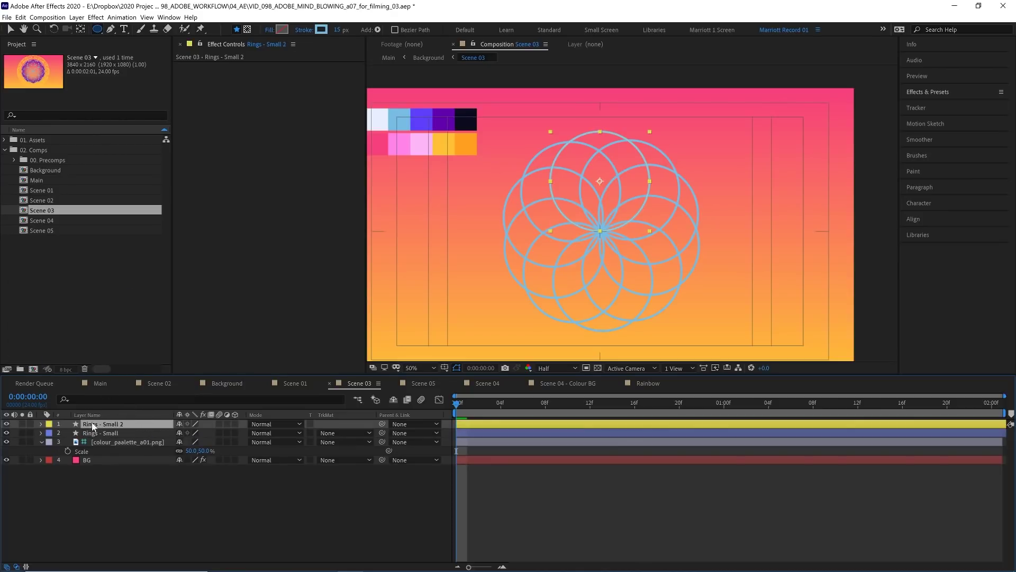
pyautogui.press('Return')
pyautogui.moveTo(104, 423); pyautogui.dragTo(125, 423)
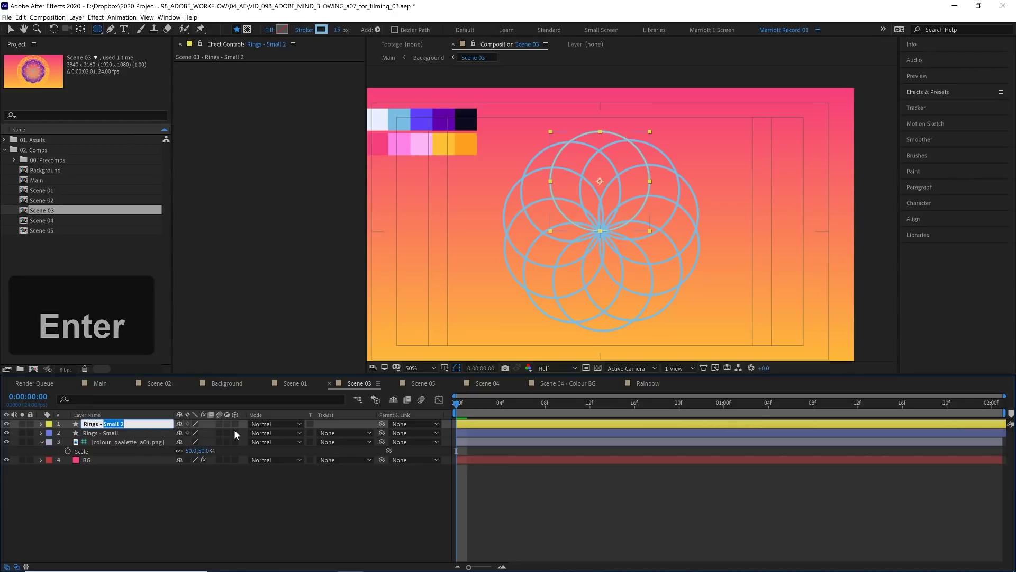
pyautogui.write('Large')
pyautogui.press('Return')
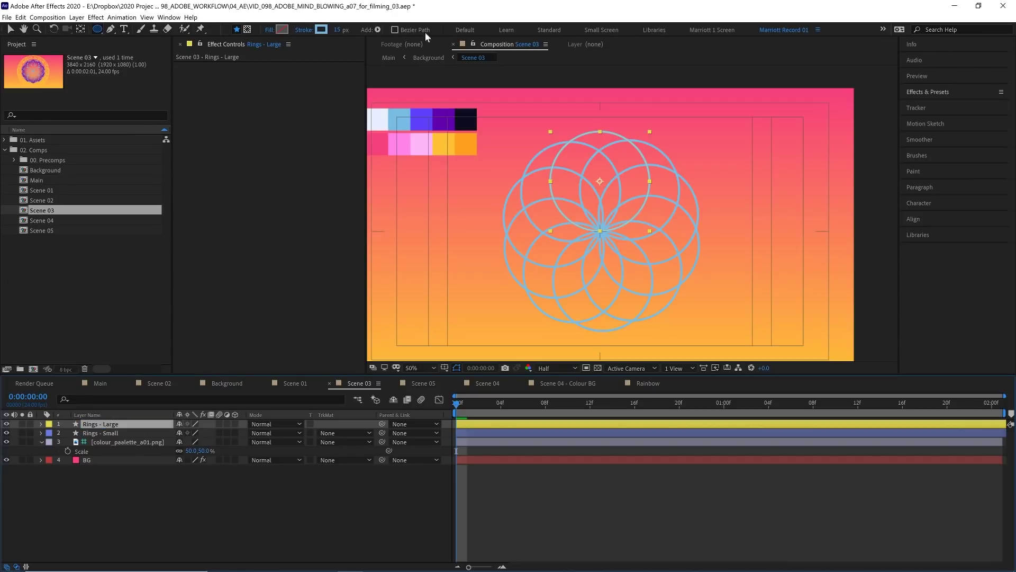
pyautogui.click(320, 31)
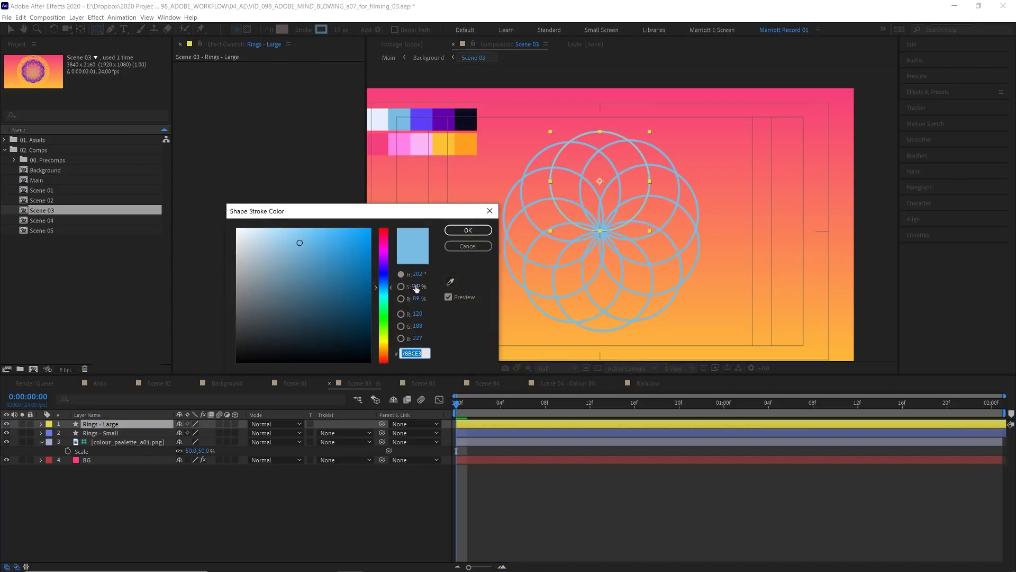
pyautogui.click(467, 230)
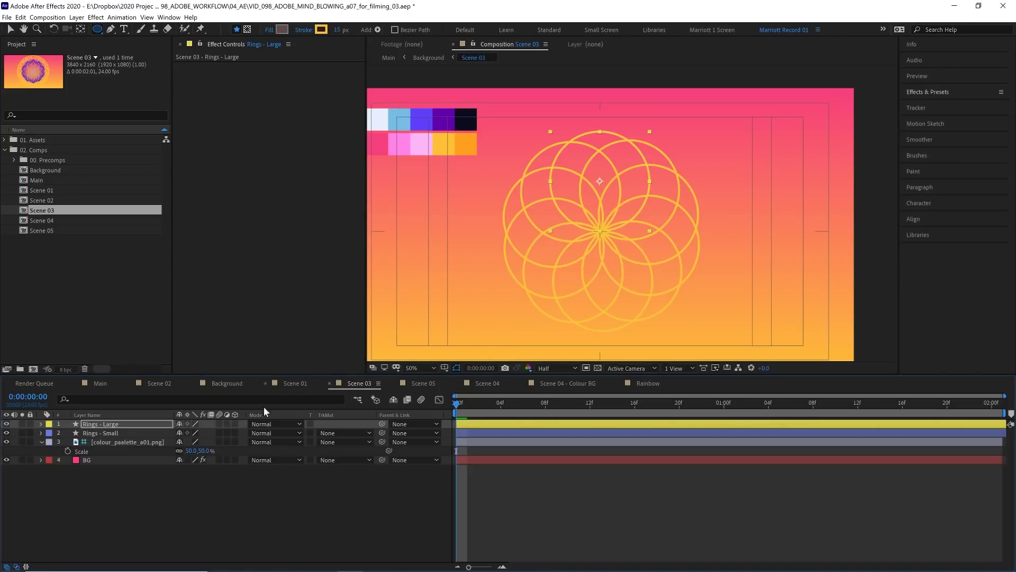
# Step: Enlarge the Rings - Large ellipse path Size to 2067 and set its first keyframe
pyautogui.click(40, 424)
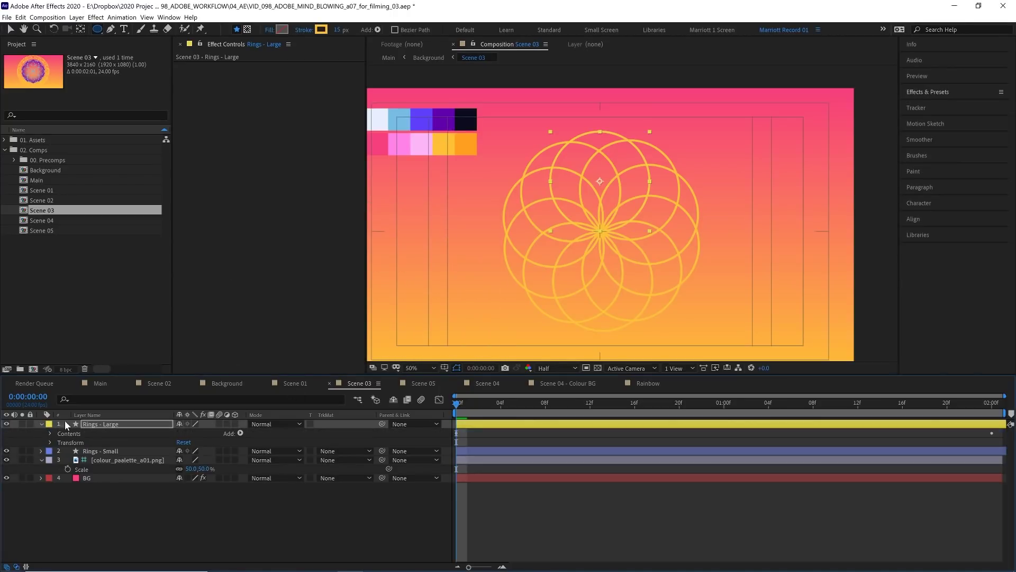
pyautogui.click(50, 433)
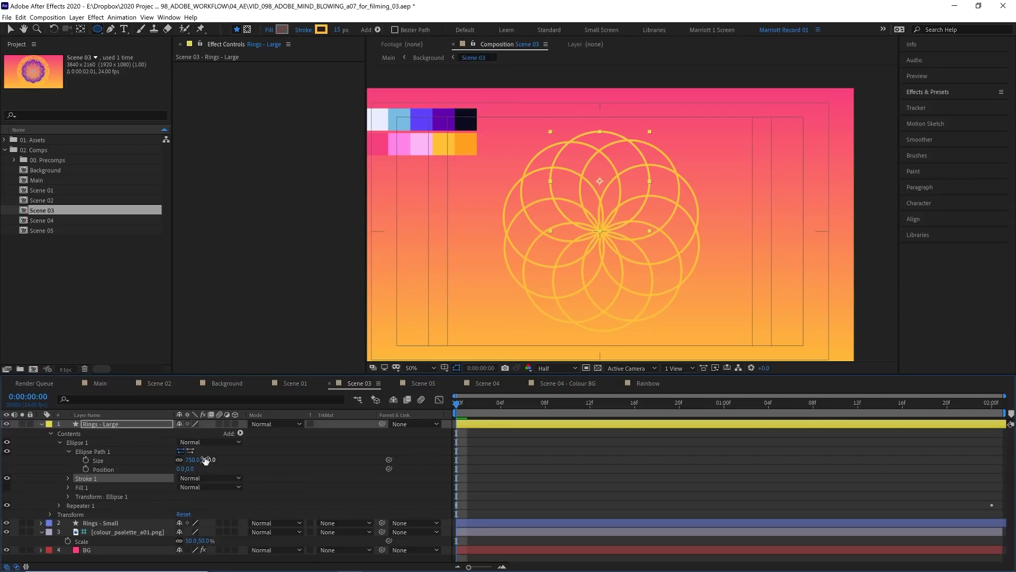
pyautogui.moveTo(204, 459); pyautogui.dragTo(860, 459)
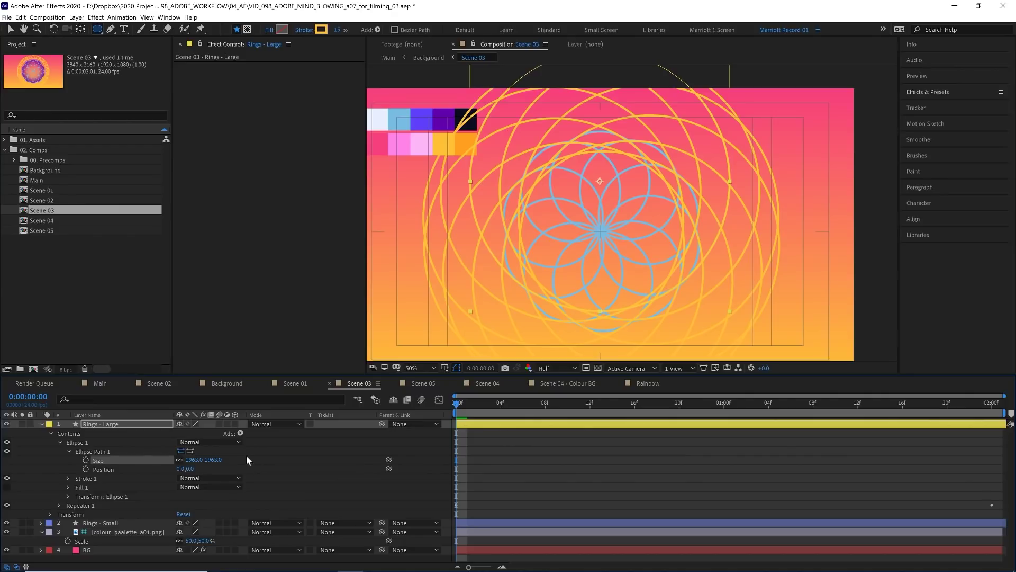
pyautogui.moveTo(218, 460); pyautogui.dragTo(356, 467)
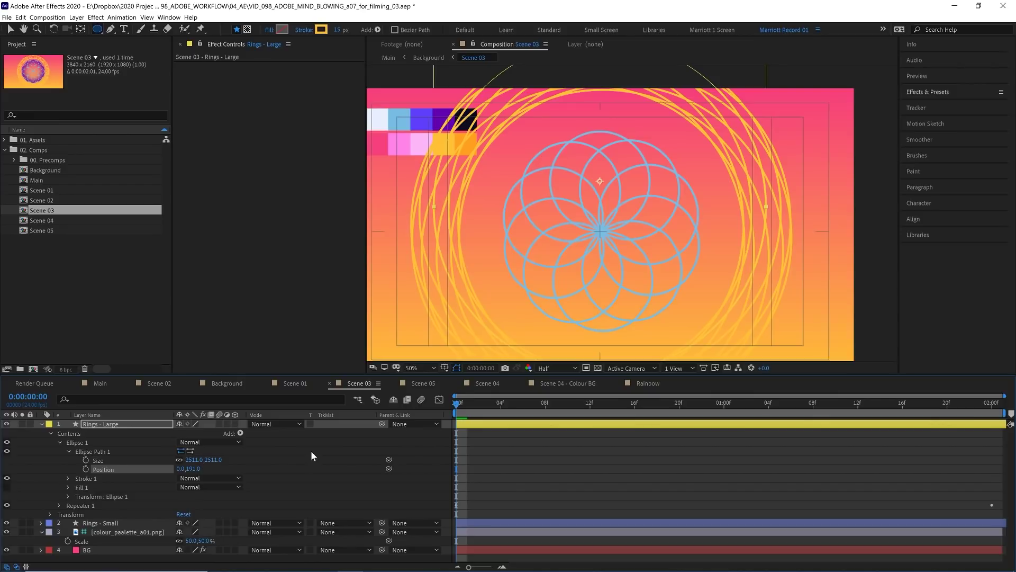
pyautogui.click(86, 458)
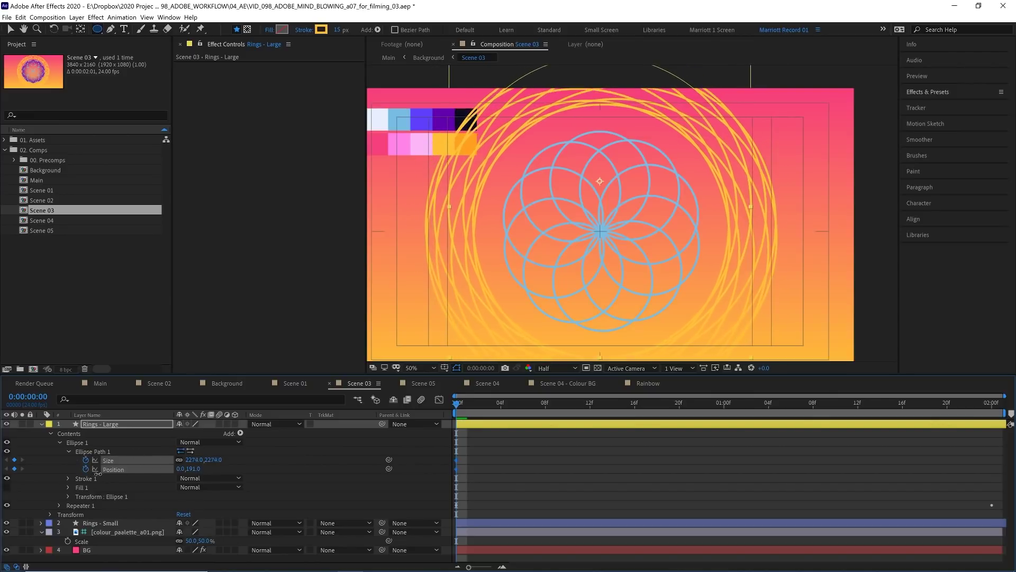
# Step: Move to the two-second mark and recentre the ring position by entering 0
pyautogui.moveTo(56, 478); pyautogui.dragTo(19, 480)
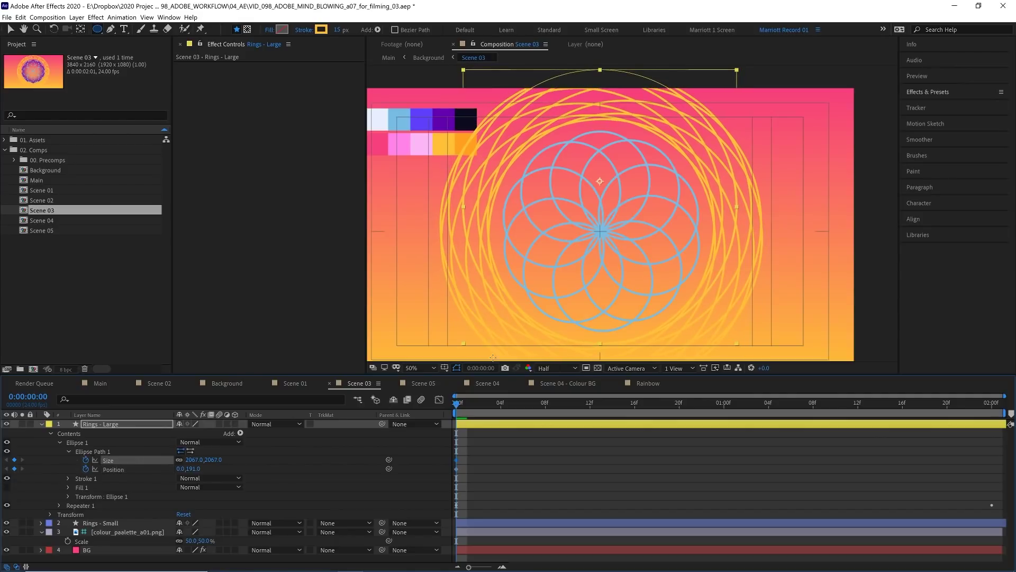
pyautogui.moveTo(207, 465); pyautogui.dragTo(203, 467)
pyautogui.moveTo(465, 412); pyautogui.dragTo(992, 422)
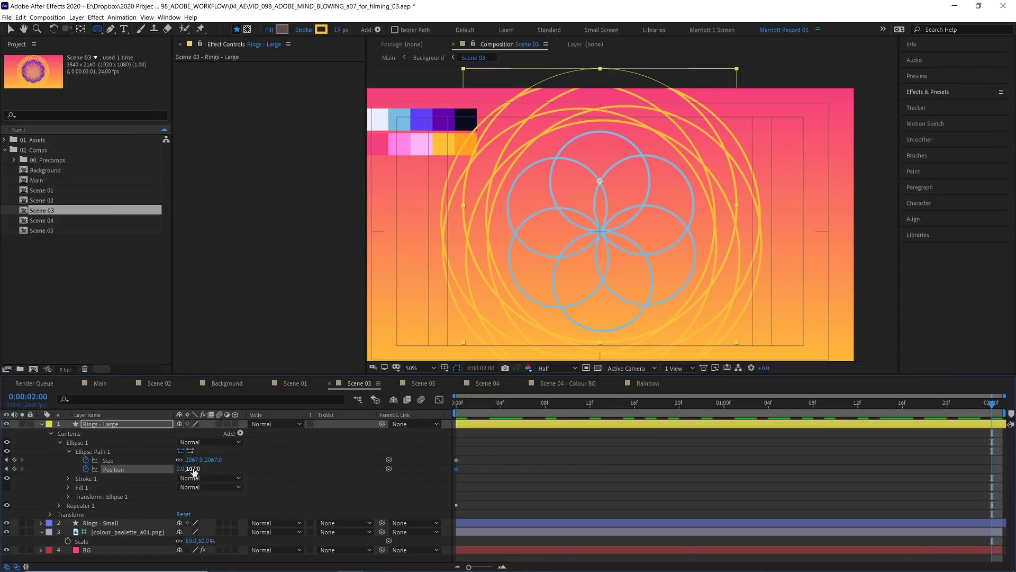
pyautogui.moveTo(189, 469); pyautogui.dragTo(191, 468)
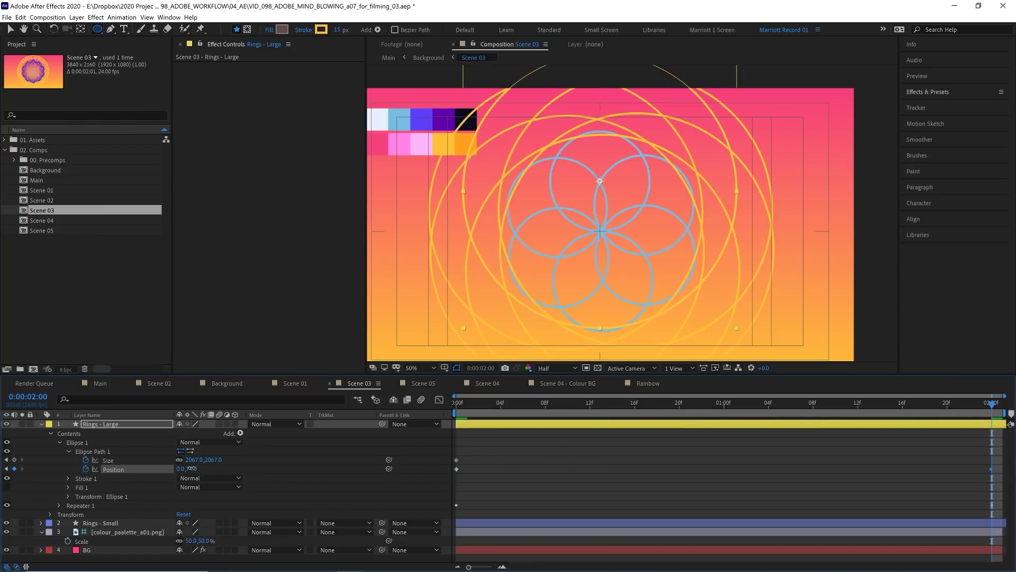
pyautogui.write('0')
pyautogui.press('Return')
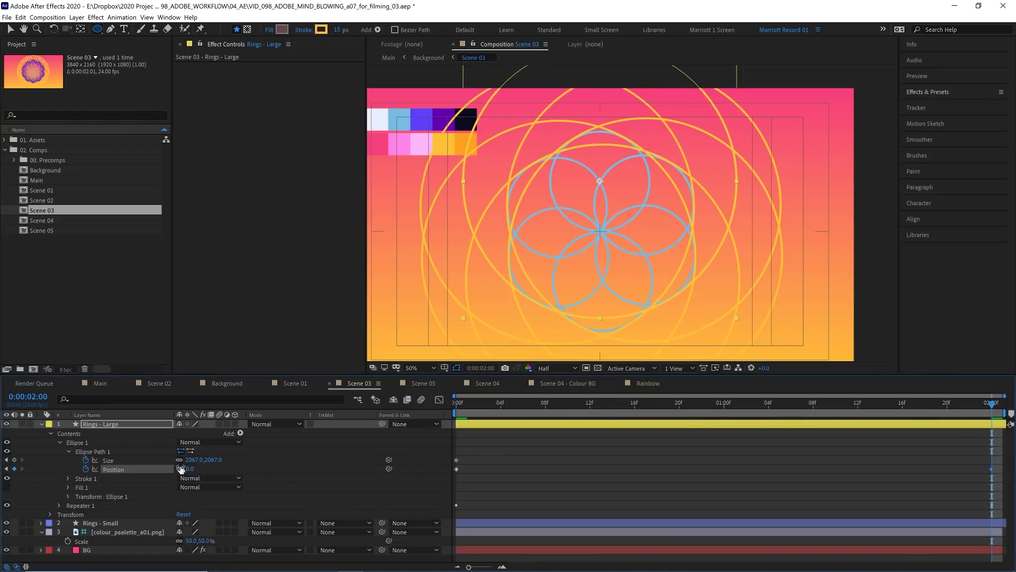
# Step: Set the ellipse Size to 2488 at two seconds, preview the growth, and return to frame 0
pyautogui.moveTo(208, 460); pyautogui.dragTo(435, 465)
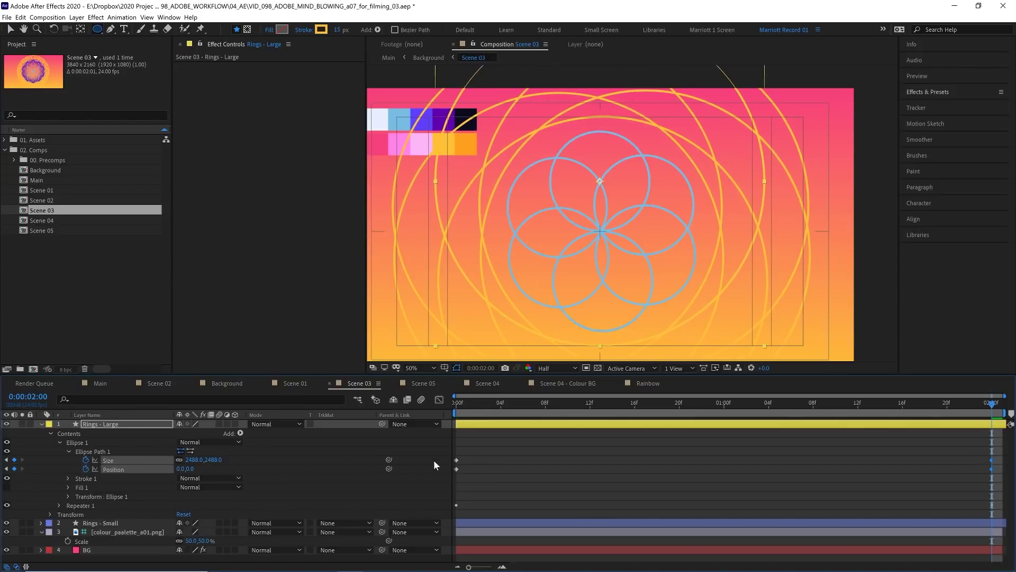
pyautogui.press('space')
pyautogui.press('space')
pyautogui.moveTo(992, 402); pyautogui.dragTo(437, 408)
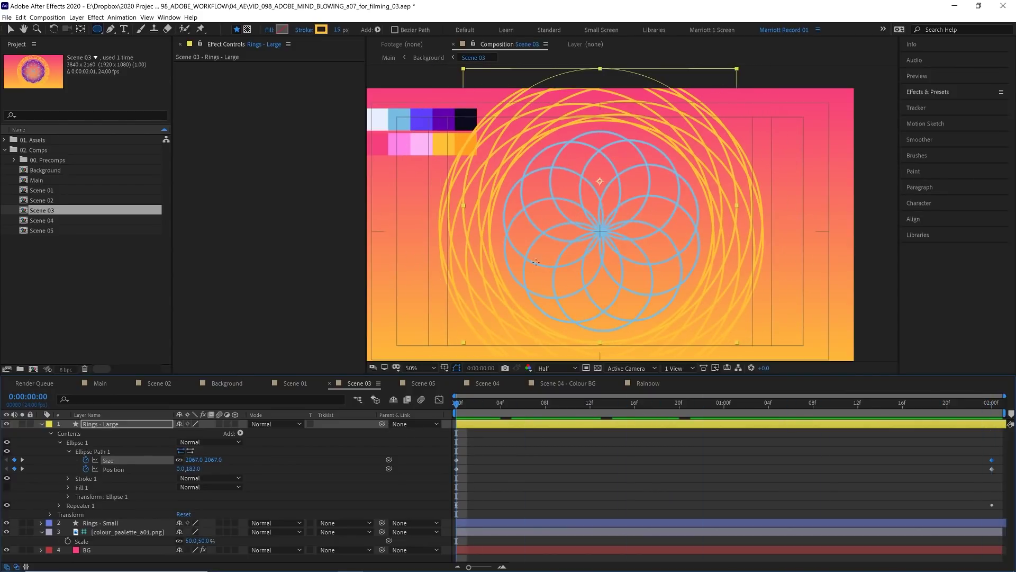
pyautogui.press('space')
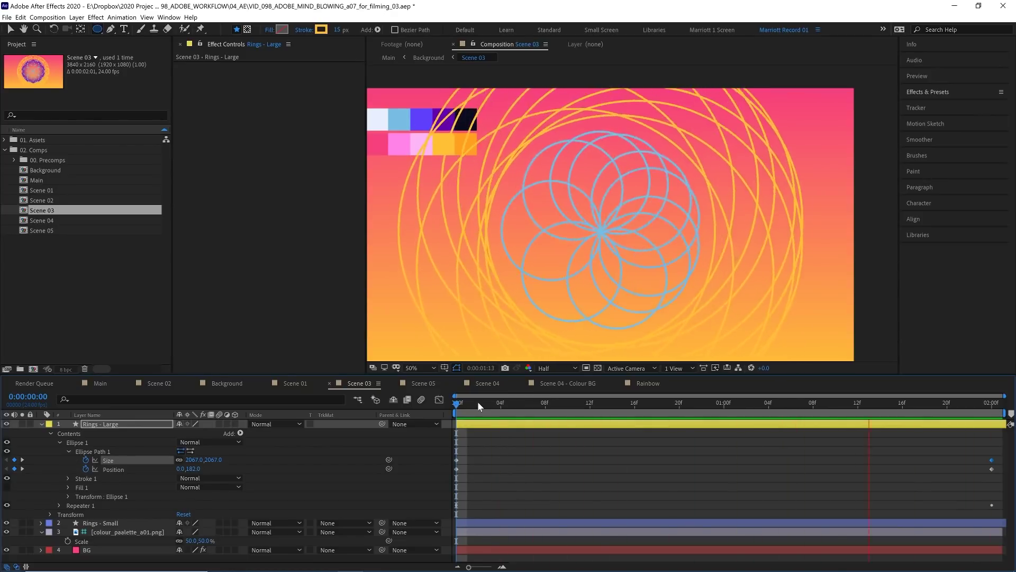
pyautogui.press('space')
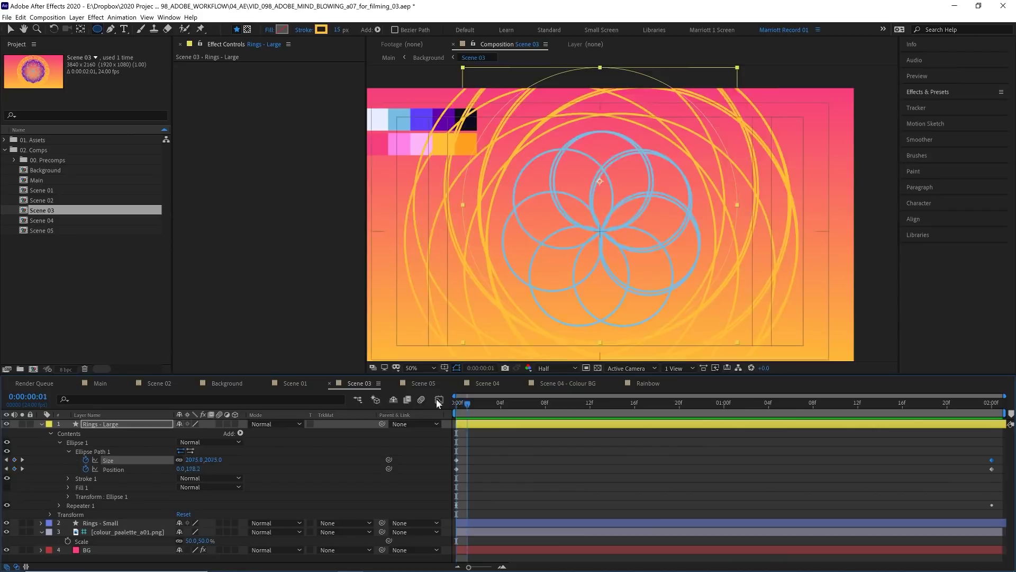
pyautogui.press('Home')
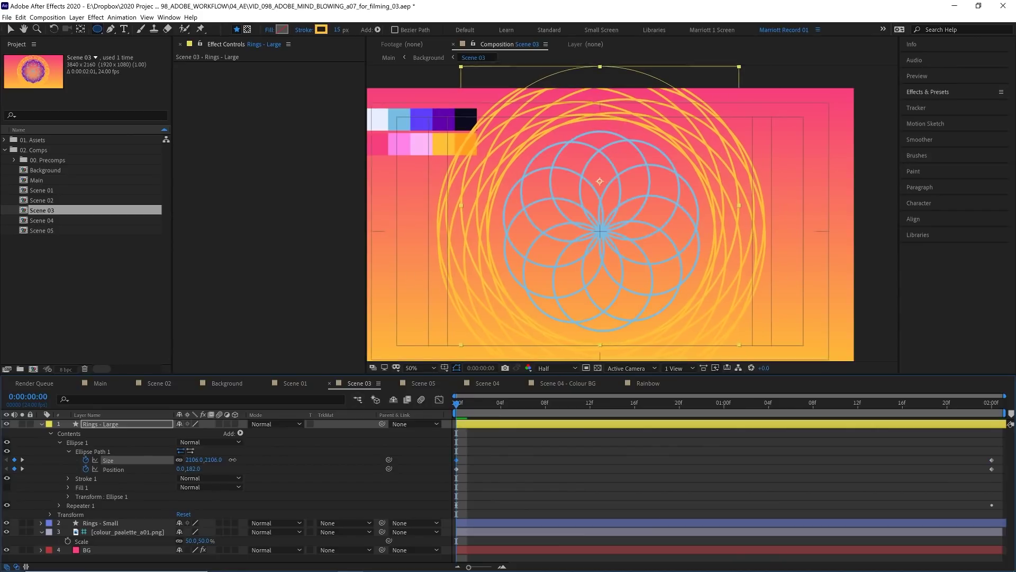
# Step: Test Repeater 1's Position and Anchor Point, then undo back to anchor 0,-33
pyautogui.click(59, 505)
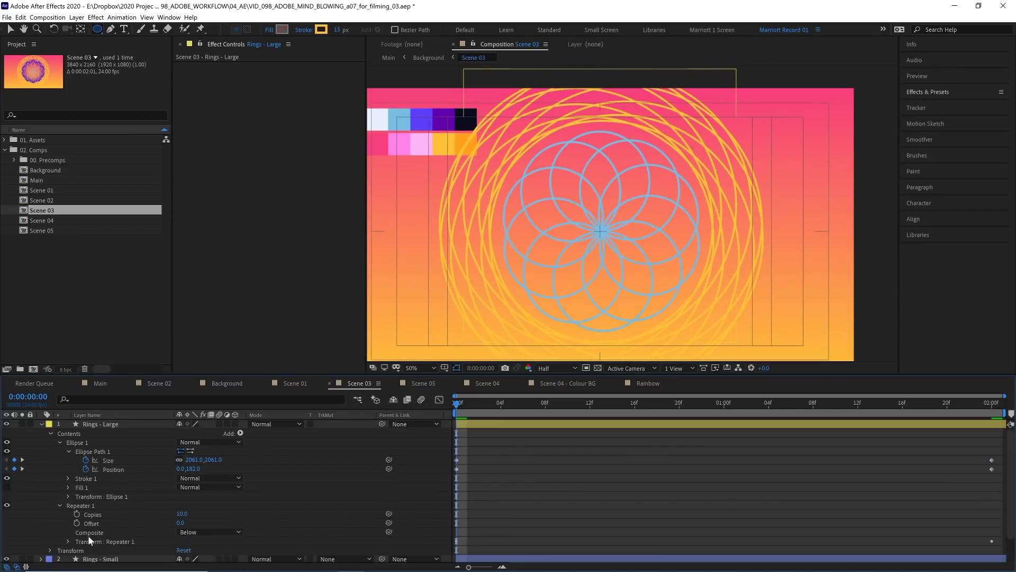
pyautogui.click(68, 542)
pyautogui.scroll(-3, 69, 538)
pyautogui.click(103, 494)
pyautogui.moveTo(201, 493); pyautogui.dragTo(249, 492)
pyautogui.hotkey('ctrl', 'z')
pyautogui.moveTo(181, 485); pyautogui.dragTo(454, 487)
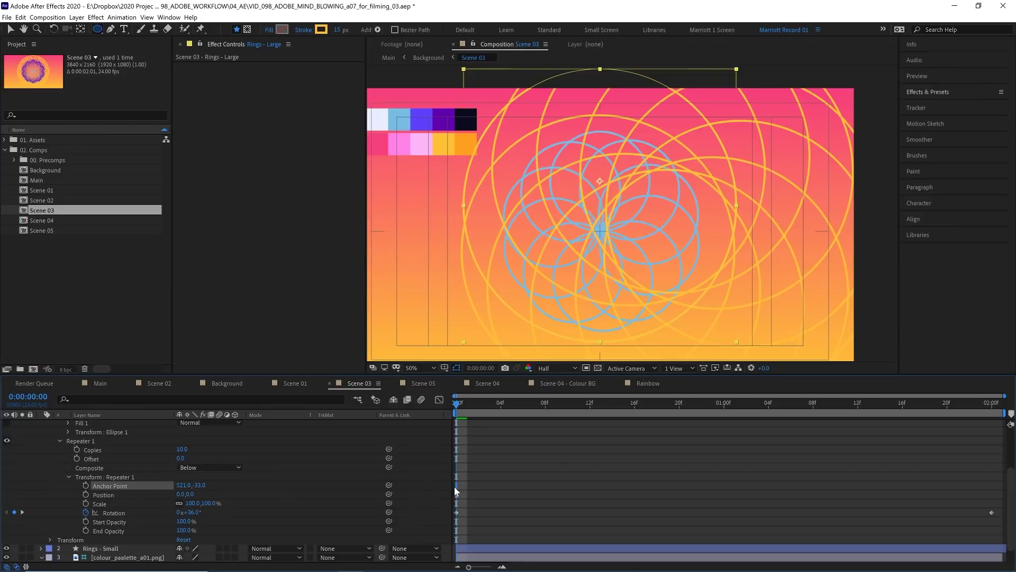
pyautogui.hotkey('ctrl', 'z')
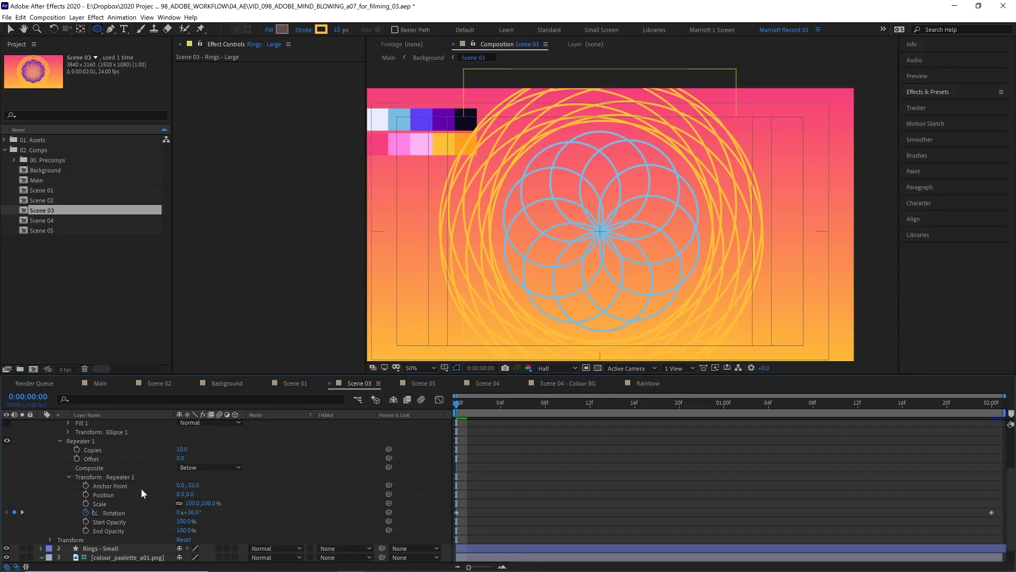
# Step: Collapse Rings - Large, then duplicate Rings - Small and select the lower copy
pyautogui.press('s')
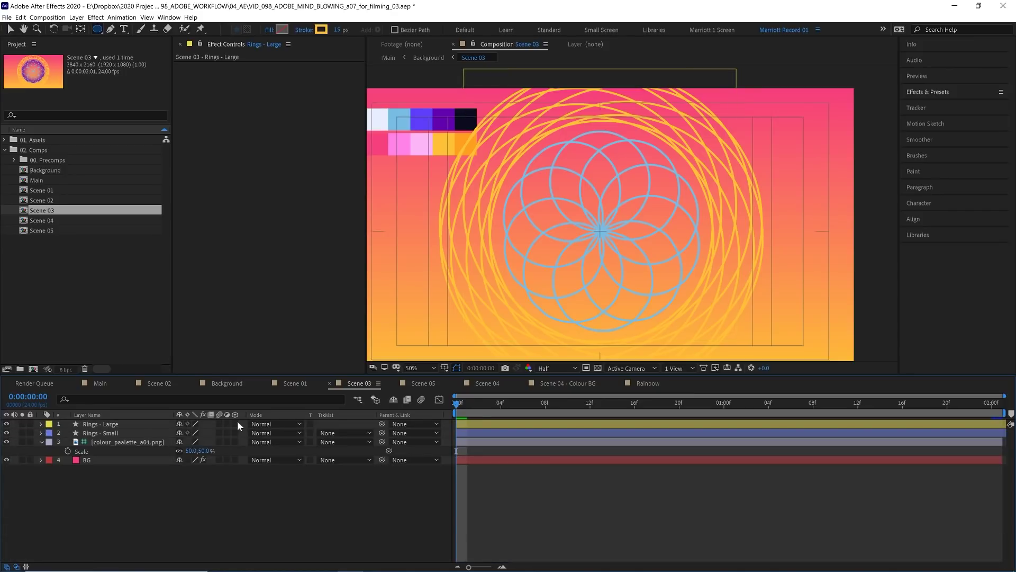
pyautogui.click(126, 434)
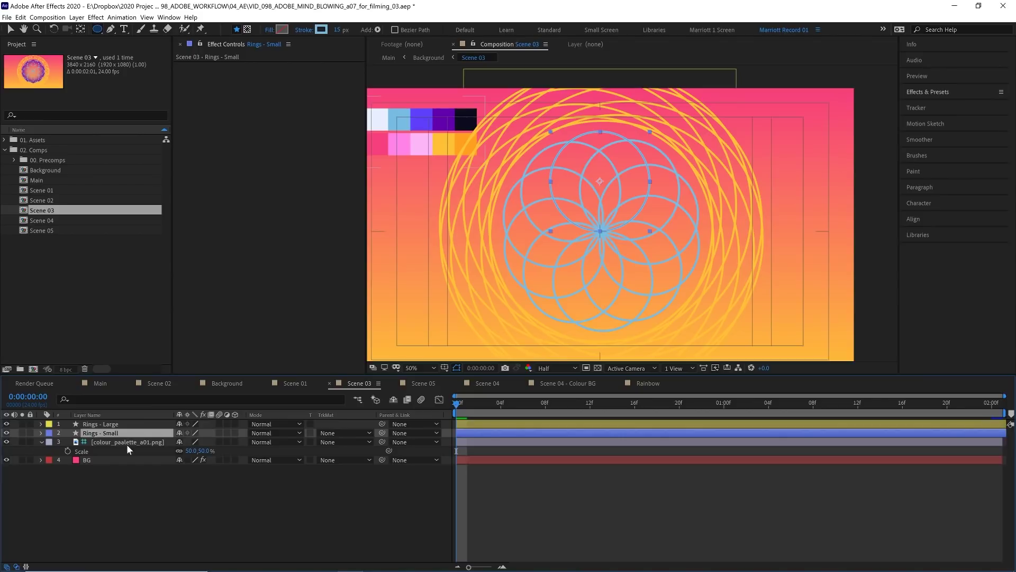
pyautogui.hotkey('ctrl', 'z')
pyautogui.hotkey('ctrl', 'd')
pyautogui.click(118, 443)
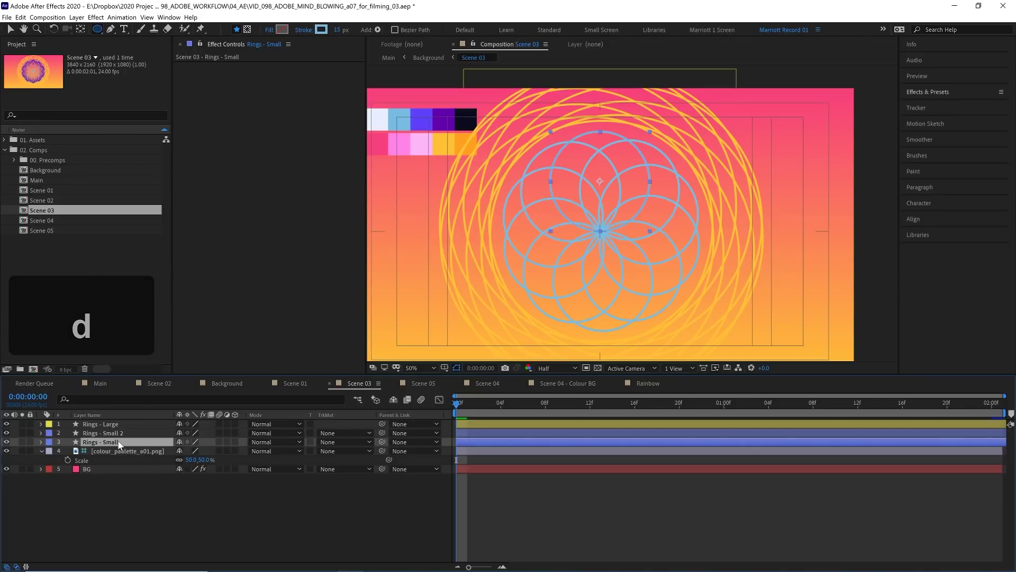
# Step: Give the lower copy a purple fill from the palette and draw a circular mask on it
pyautogui.hotkey('alt', 'd')
pyautogui.click(282, 30)
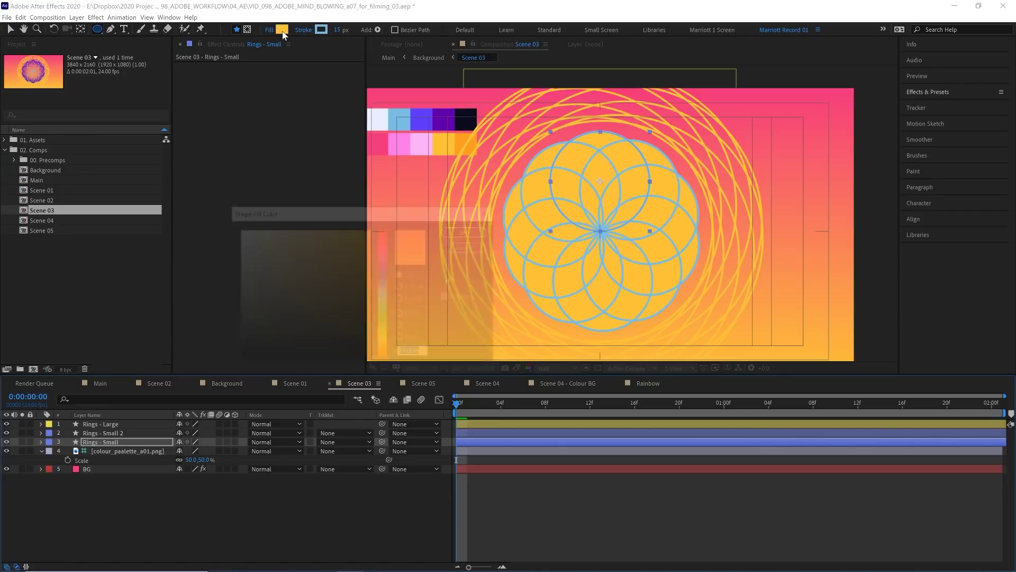
pyautogui.click(451, 282)
pyautogui.click(443, 119)
pyautogui.press('Return')
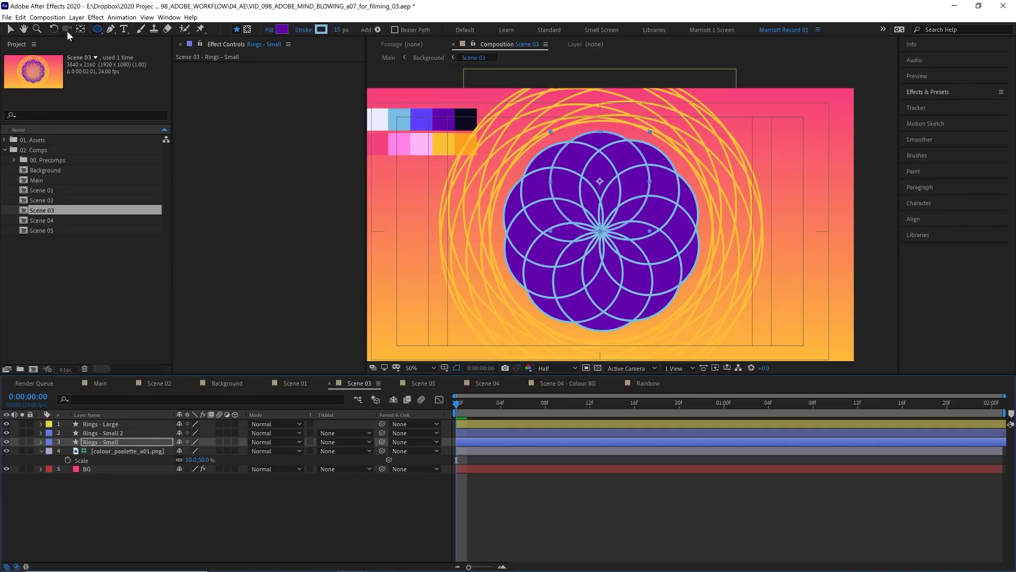
pyautogui.click(247, 29)
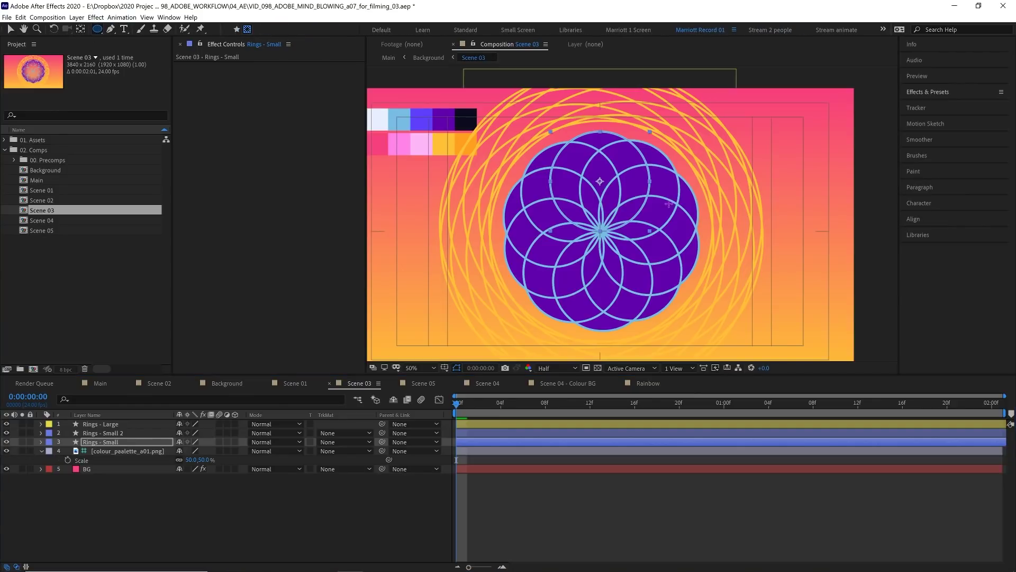
pyautogui.moveTo(532, 175); pyautogui.dragTo(663, 301)
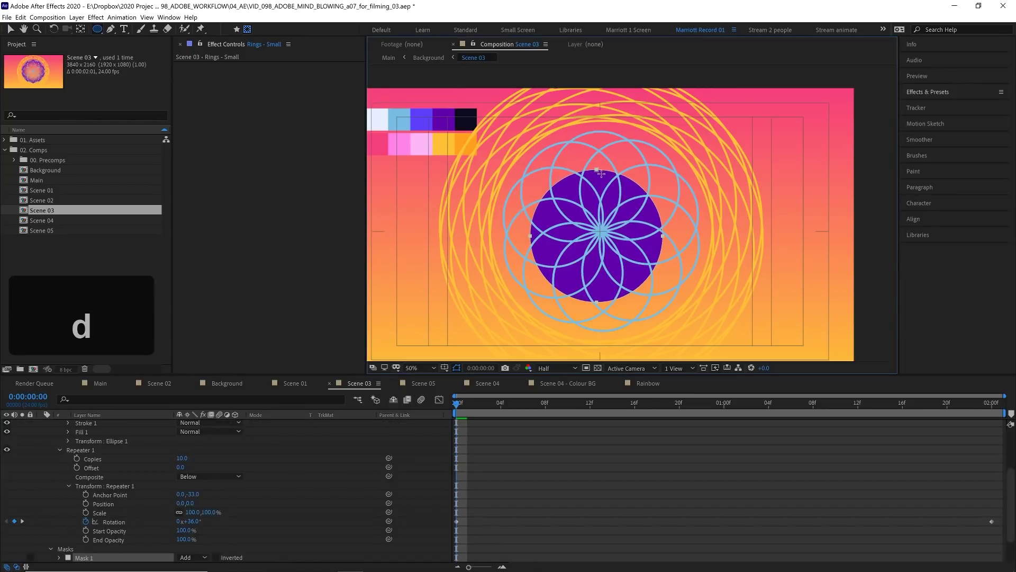
# Step: Recentre the circular mask over the rings and set Mask 1 to Subtract
pyautogui.press('v')
pyautogui.doubleClick(606, 191)
pyautogui.moveTo(605, 191); pyautogui.dragTo(611, 185)
pyautogui.scroll(-2, 182, 520)
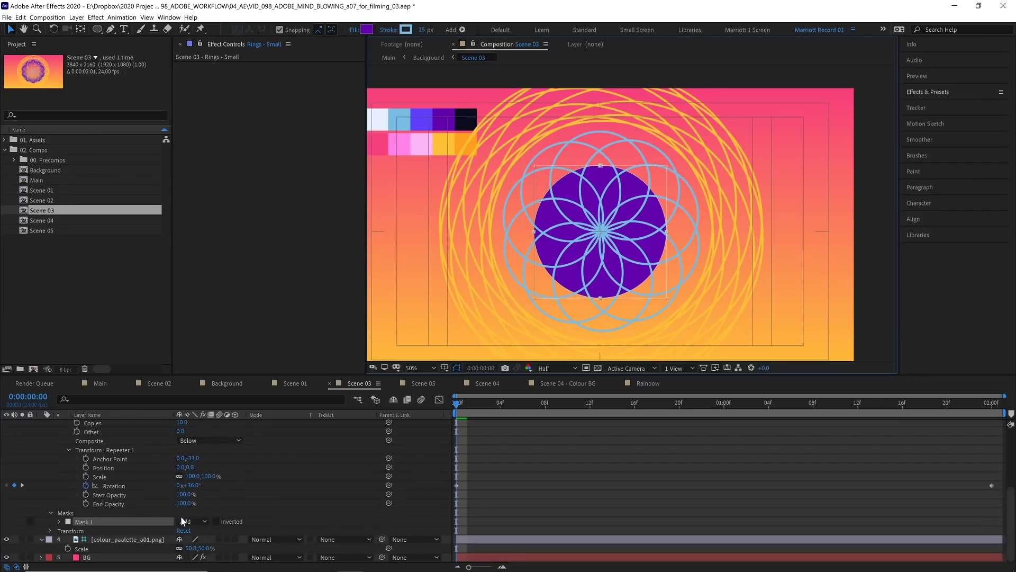
pyautogui.click(186, 521)
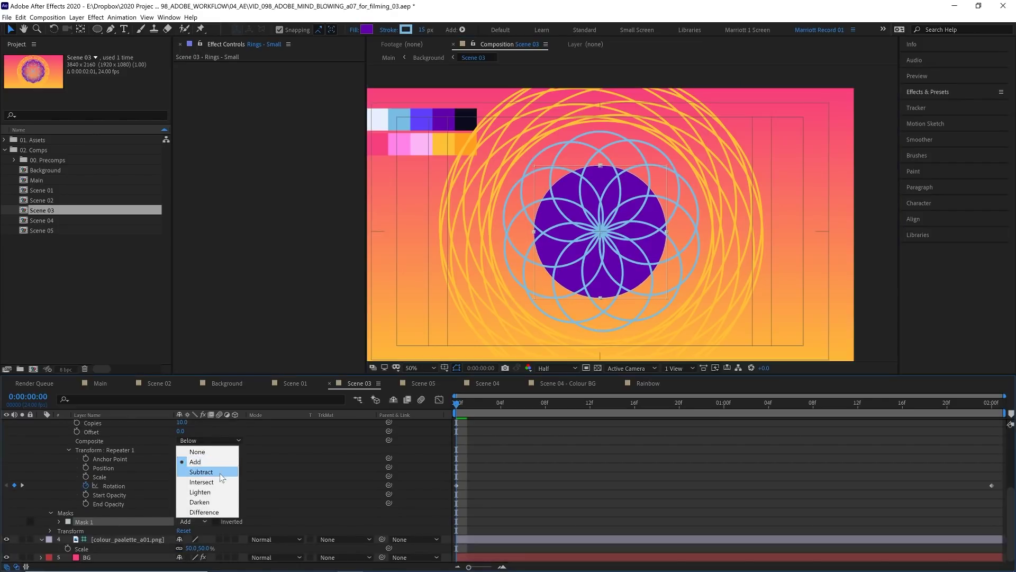
pyautogui.click(220, 472)
# Step: Feather Mask 1 to 455 px and preview the soft purple fade
pyautogui.press('f')
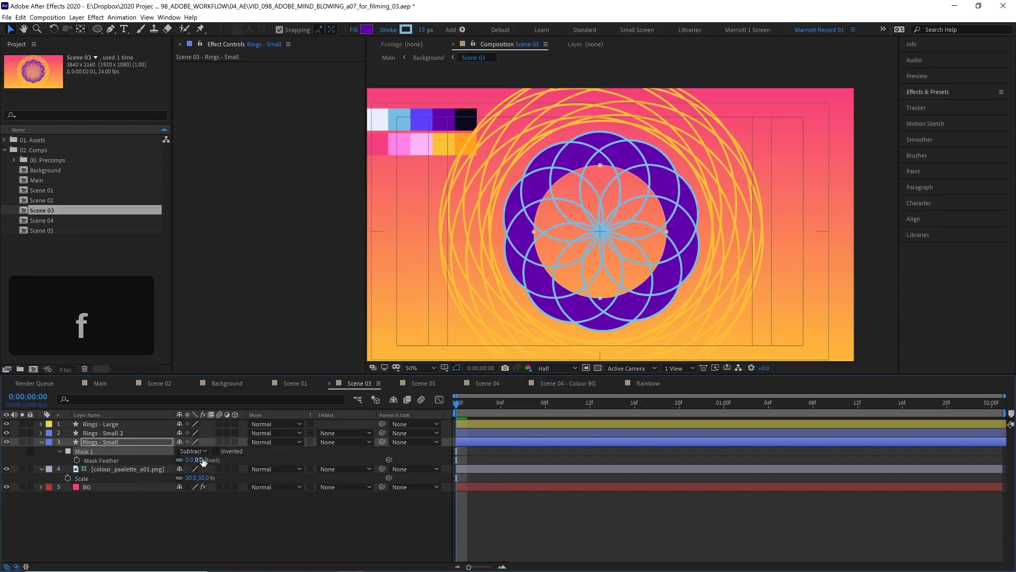
pyautogui.moveTo(199, 461); pyautogui.dragTo(406, 425)
pyautogui.press('space')
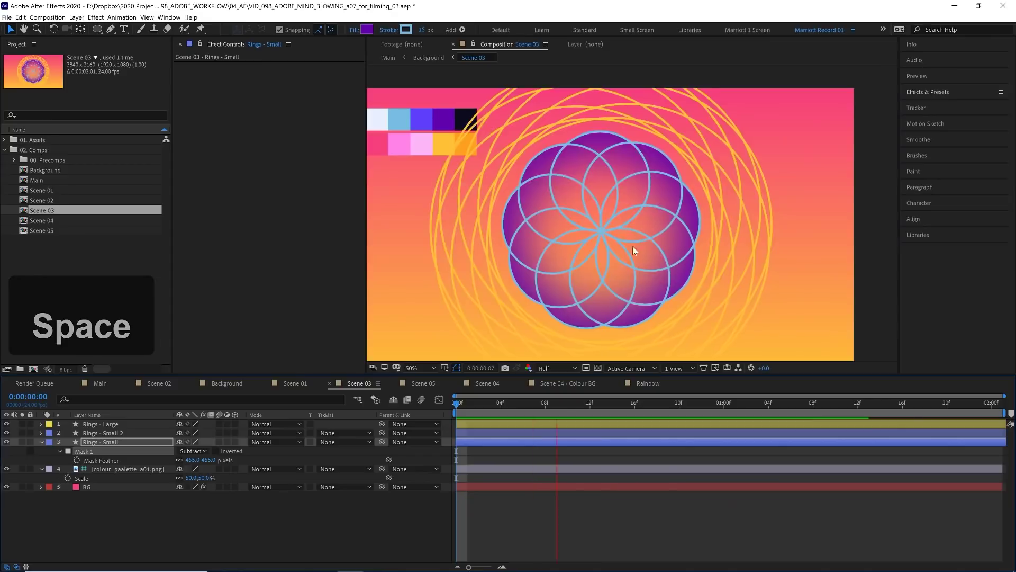
pyautogui.press('space')
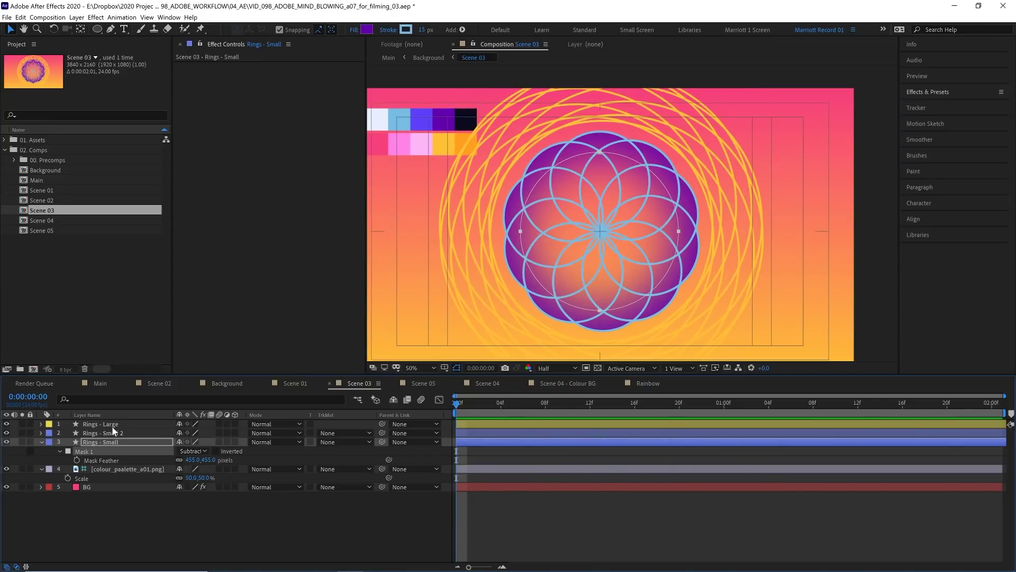
pyautogui.click(101, 424)
# Step: Duplicate Rings - Large with an orange fill and preview its feathered mask
pyautogui.hotkey('ctrl', 'd')
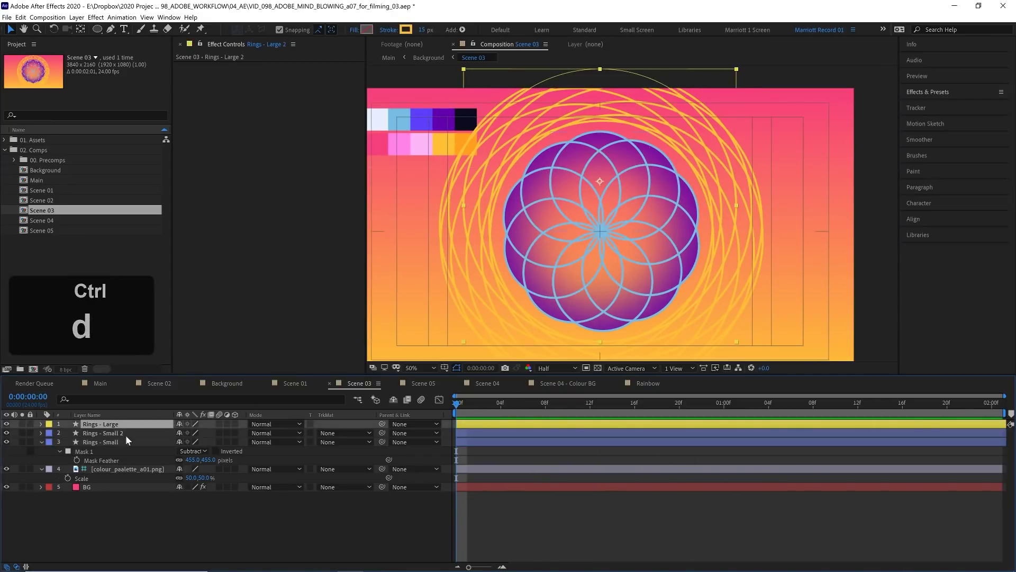
pyautogui.click(366, 29)
pyautogui.press('Return')
pyautogui.press('f')
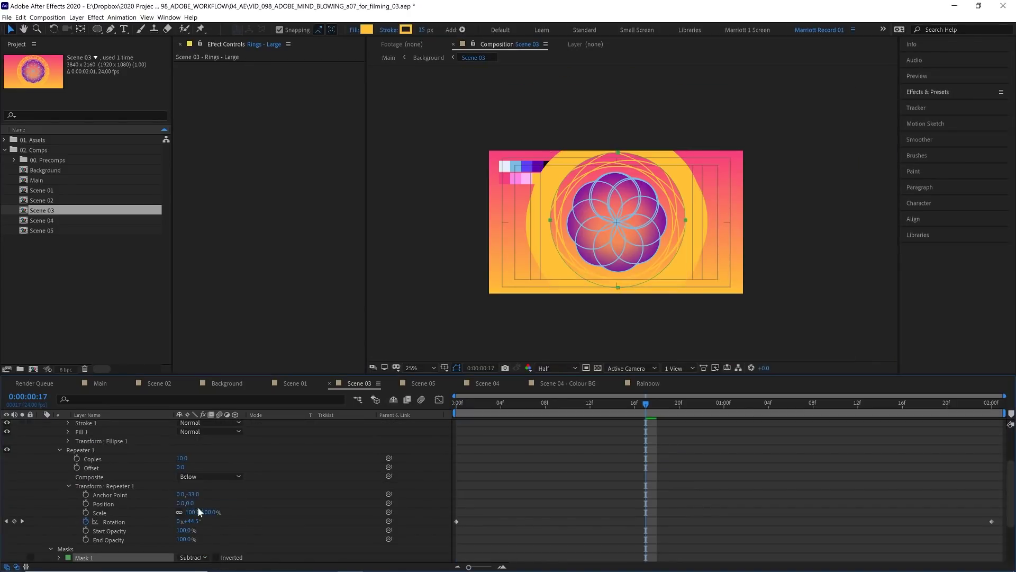
pyautogui.press('space')
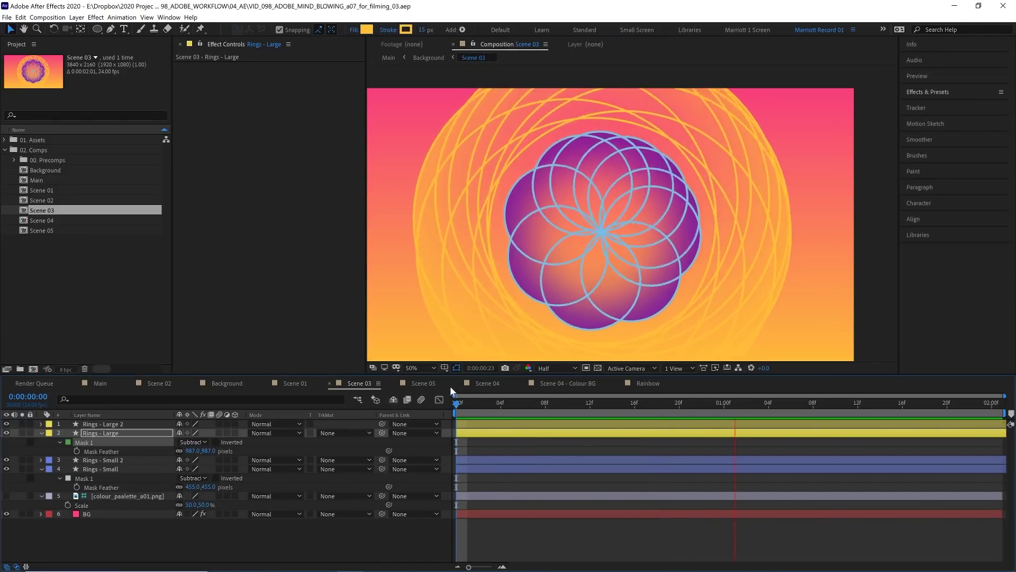
pyautogui.click(488, 401)
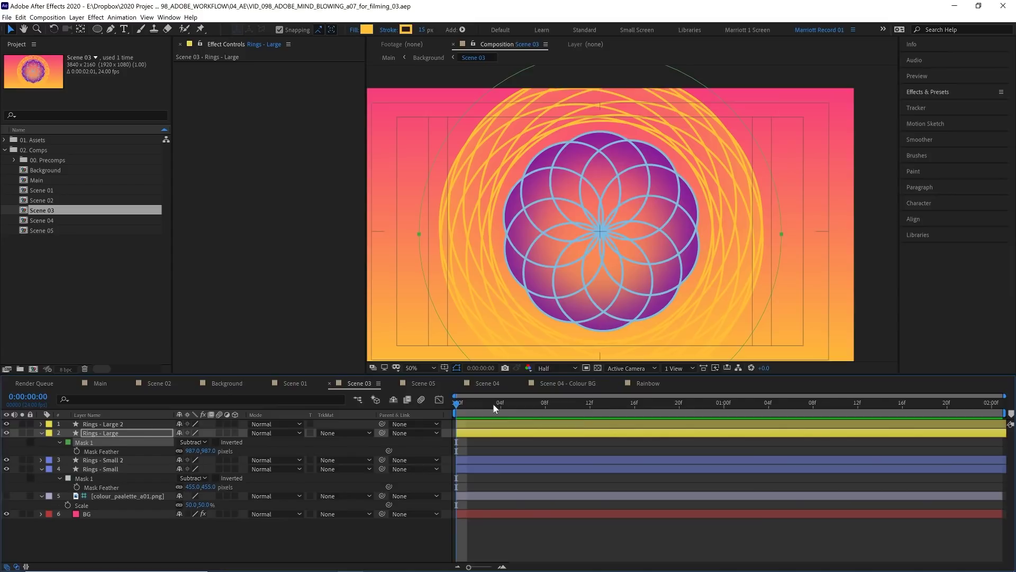
# Step: Open the Background composition from the mini-flowchart and select its Scene 03 layer
pyautogui.press('Tab')
pyautogui.click(486, 411)
pyautogui.click(692, 459)
pyautogui.moveTo(675, 404)
pyautogui.mouseDown()
pyautogui.moveTo(728, 408)
pyautogui.moveTo(674, 419)
pyautogui.mouseUp()
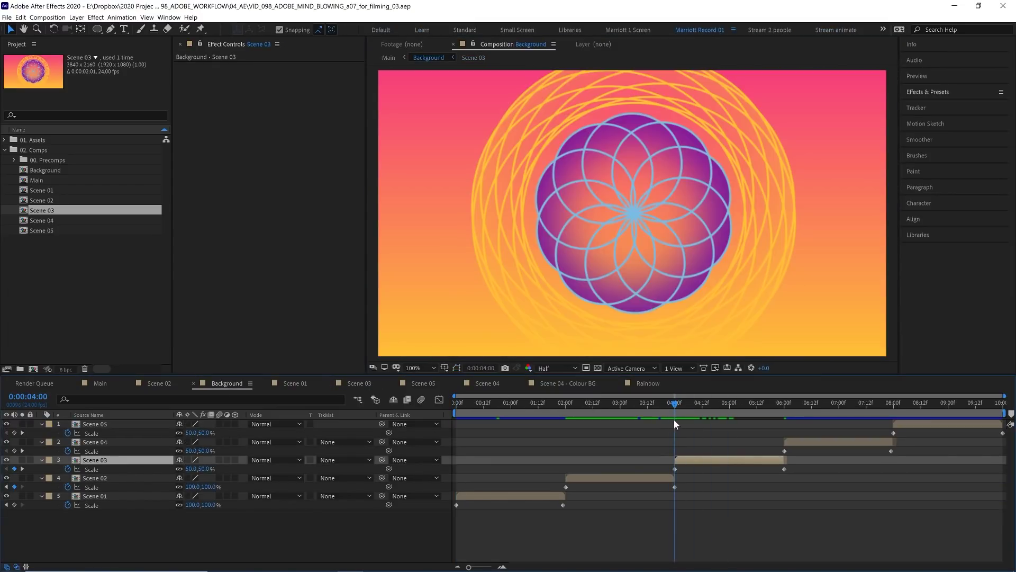
pyautogui.press('space')
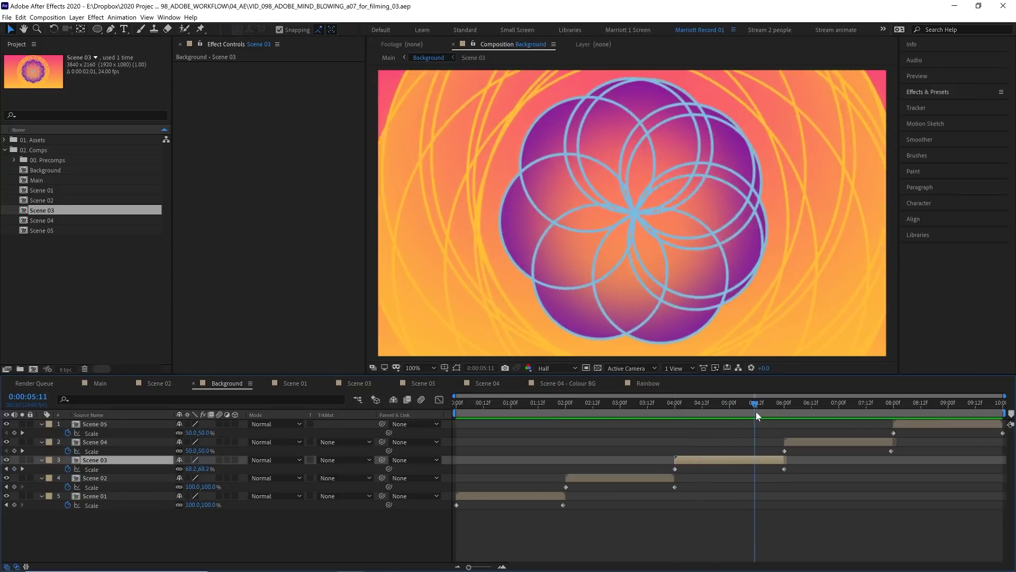
pyautogui.moveTo(783, 411); pyautogui.dragTo(673, 402)
pyautogui.press('space')
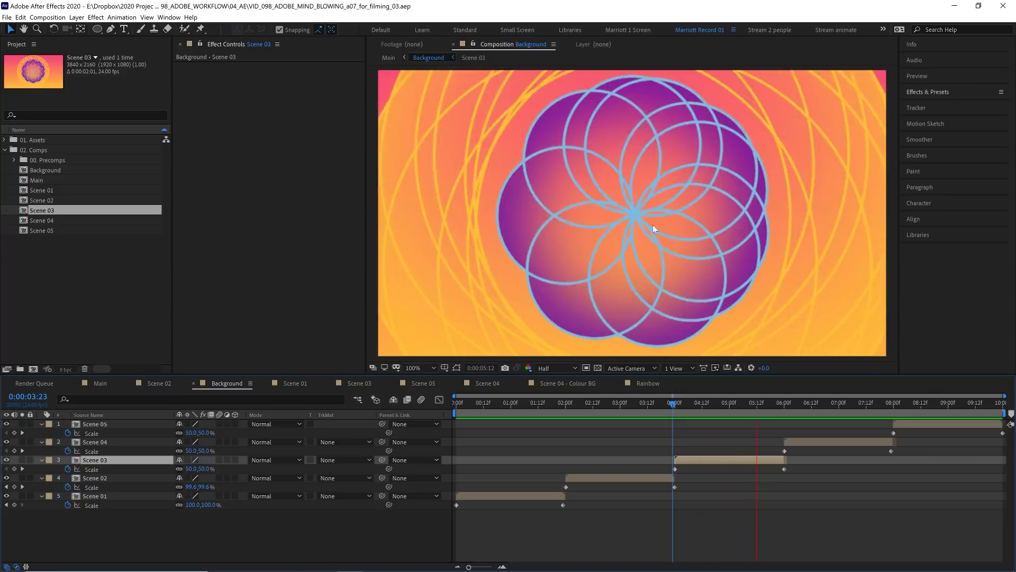